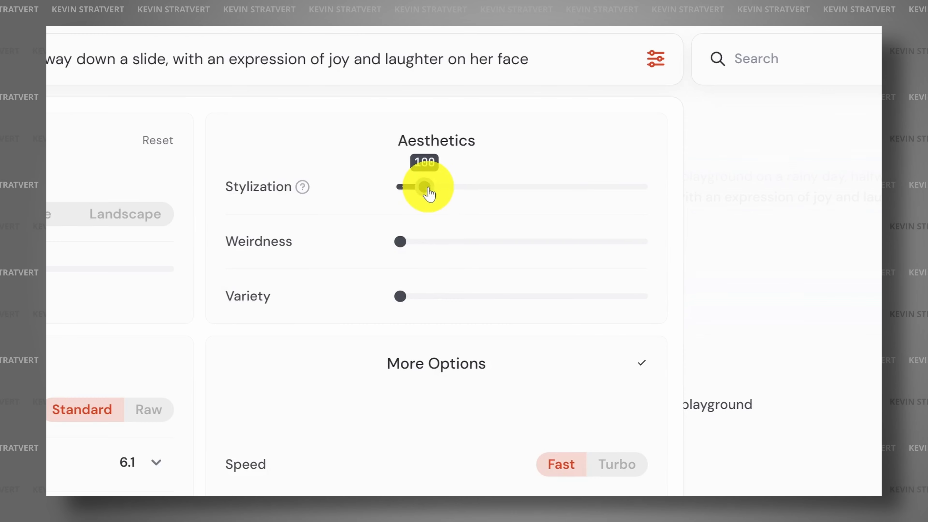
pyautogui.moveTo(427, 186); pyautogui.dragTo(401, 186)
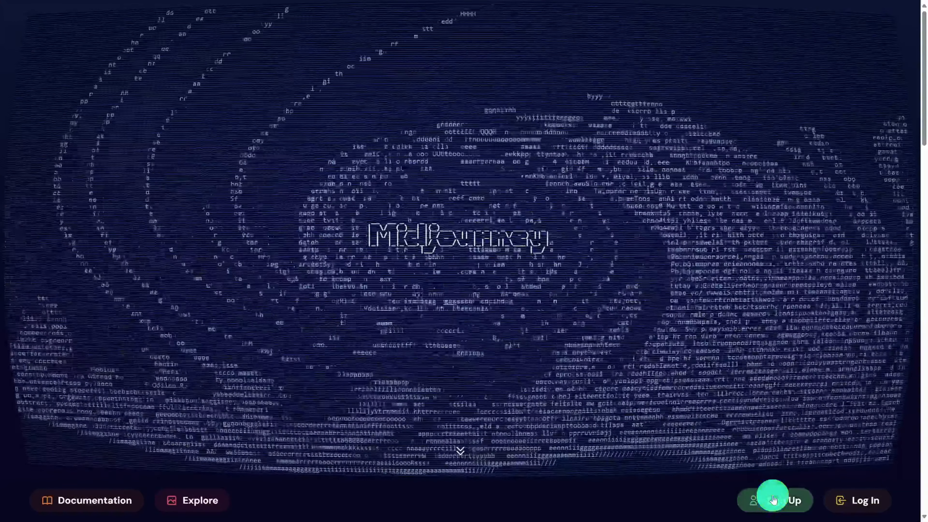
# Sign up for Midjourney by continuing with a Google account
pyautogui.click(771, 499)
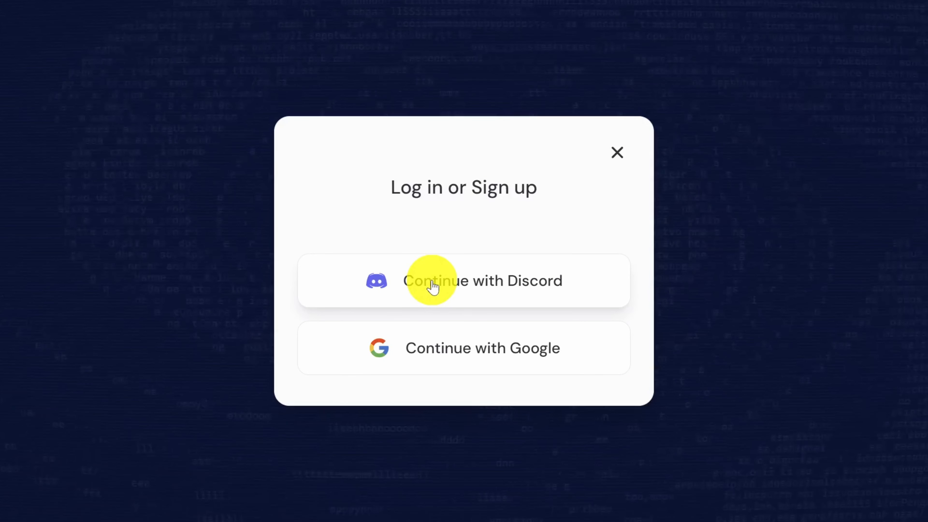
pyautogui.click(445, 359)
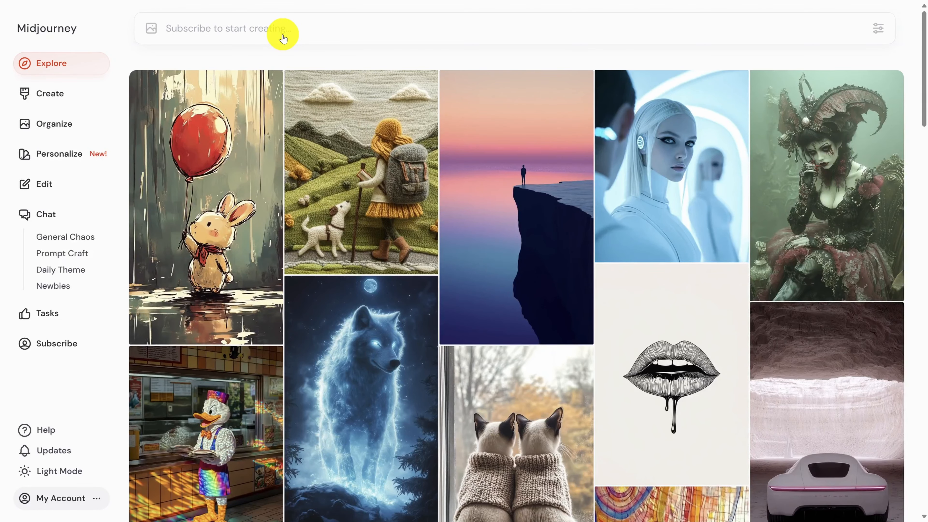
# Browse the community gallery and examine the prompt behind the image of Vincent van Gogh painting on a computer screen
pyautogui.scroll(-8, 283, 42)
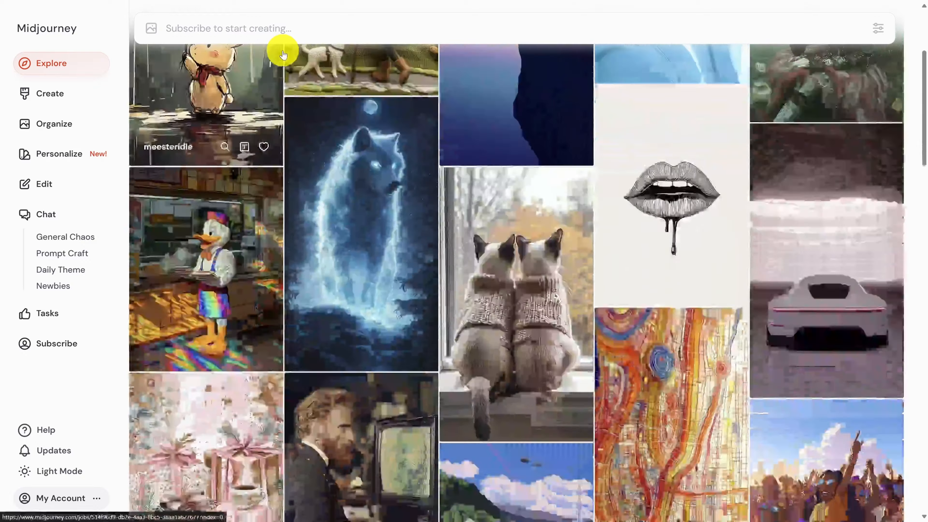
pyautogui.scroll(-3, 283, 54)
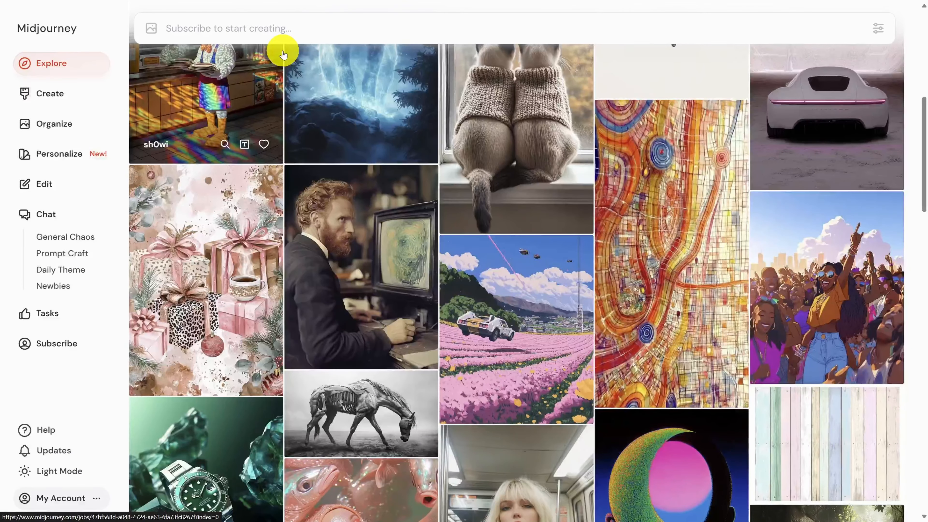
pyautogui.click(358, 252)
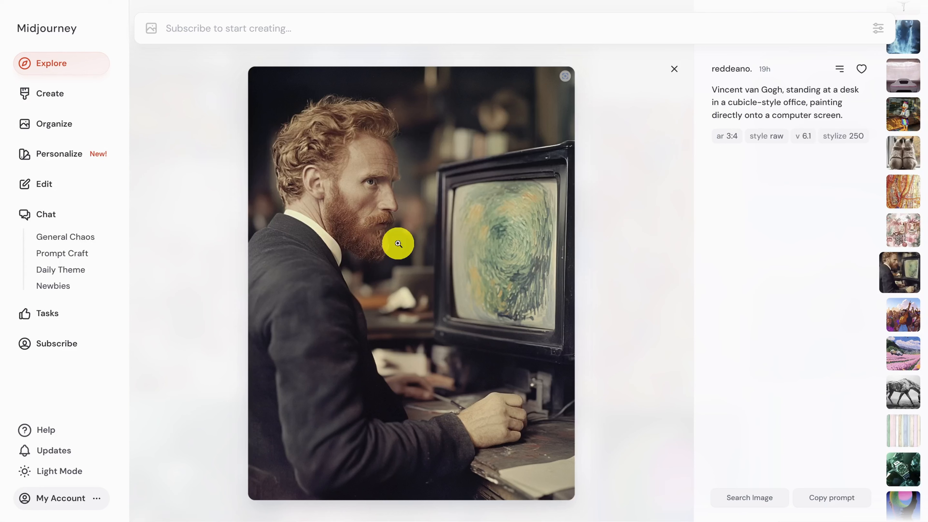
pyautogui.moveTo(712, 89); pyautogui.dragTo(806, 139)
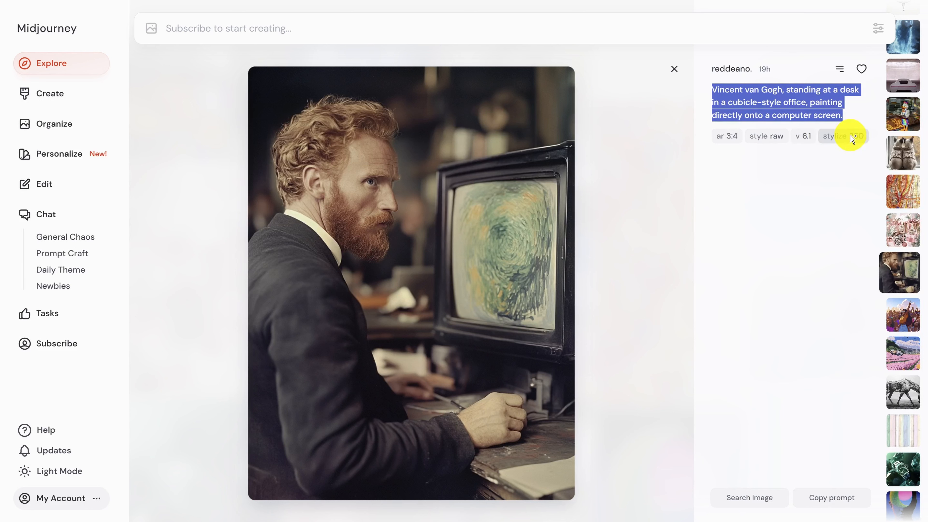
# Open the subscription plans and compare the image generation allowances of the Basic and Standard plans
pyautogui.click(177, 32)
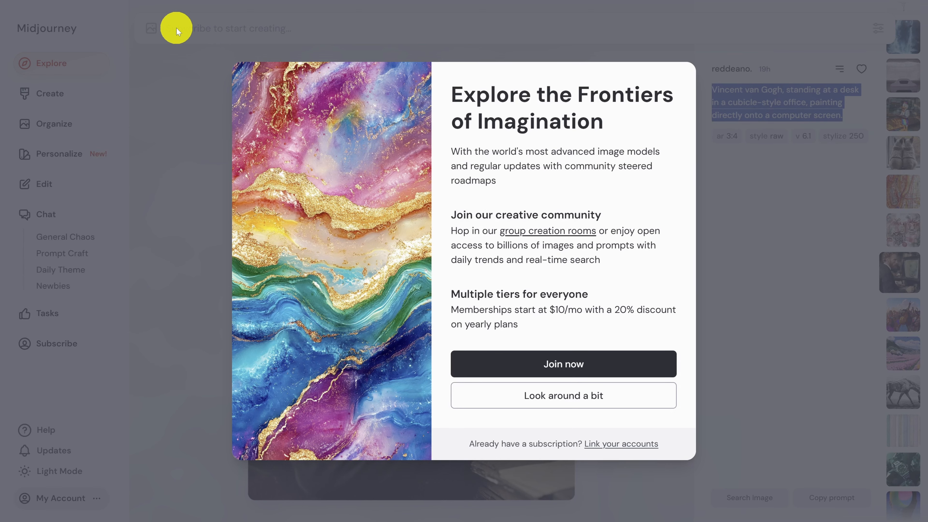
pyautogui.click(583, 363)
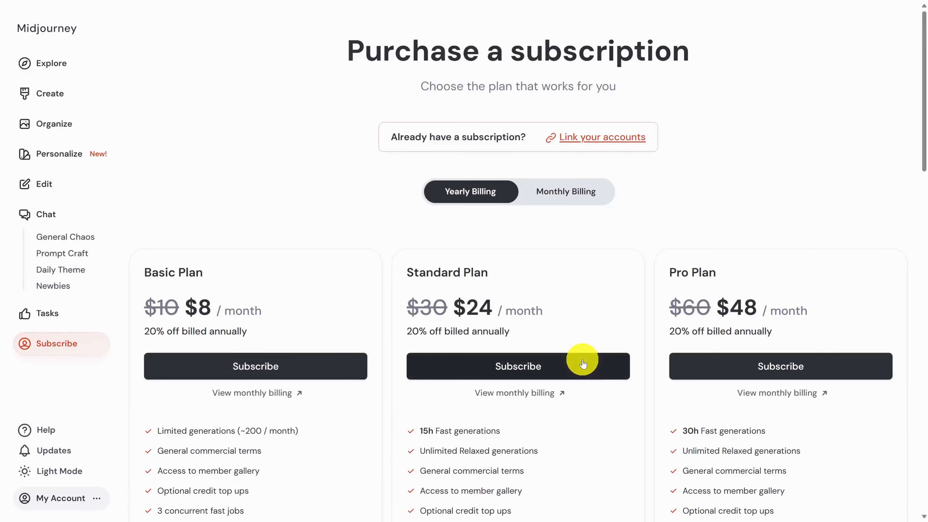
pyautogui.scroll(-5, 583, 363)
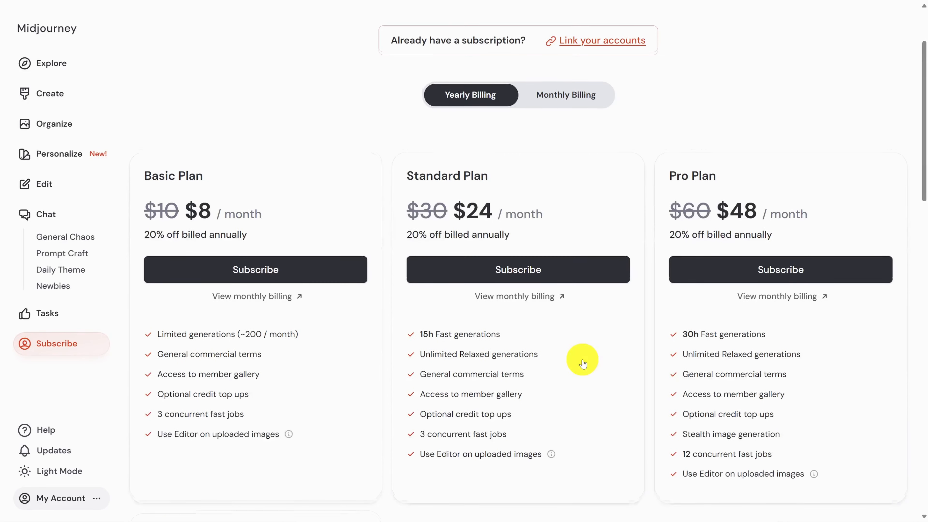
pyautogui.scroll(-1, 582, 363)
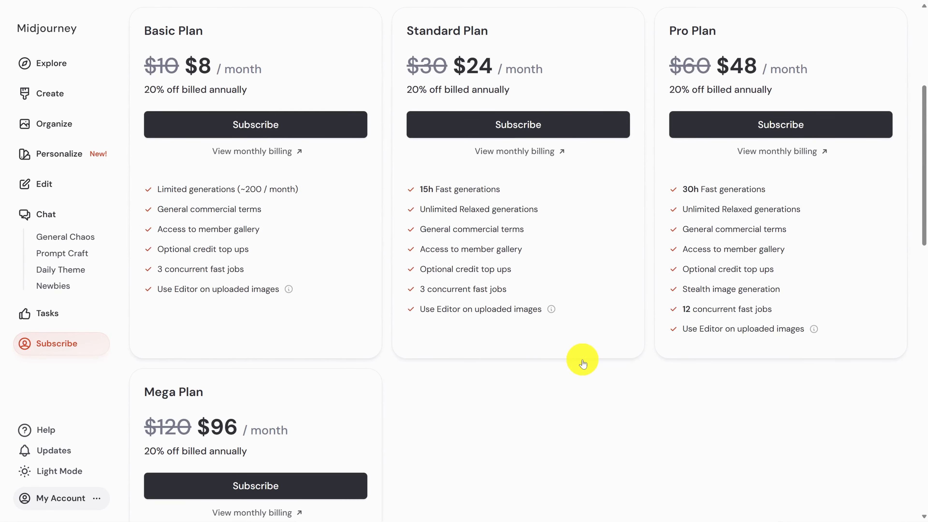
pyautogui.moveTo(297, 189); pyautogui.dragTo(157, 189)
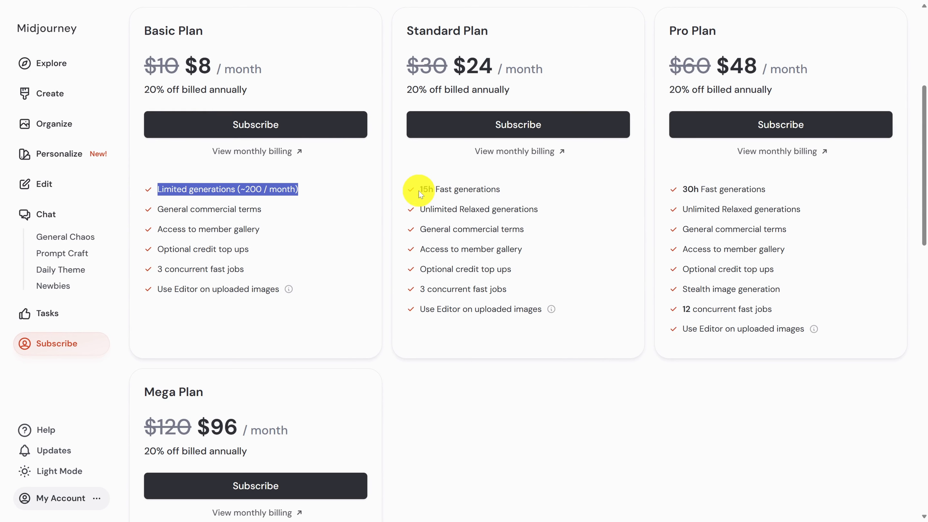
pyautogui.moveTo(420, 189); pyautogui.dragTo(505, 190)
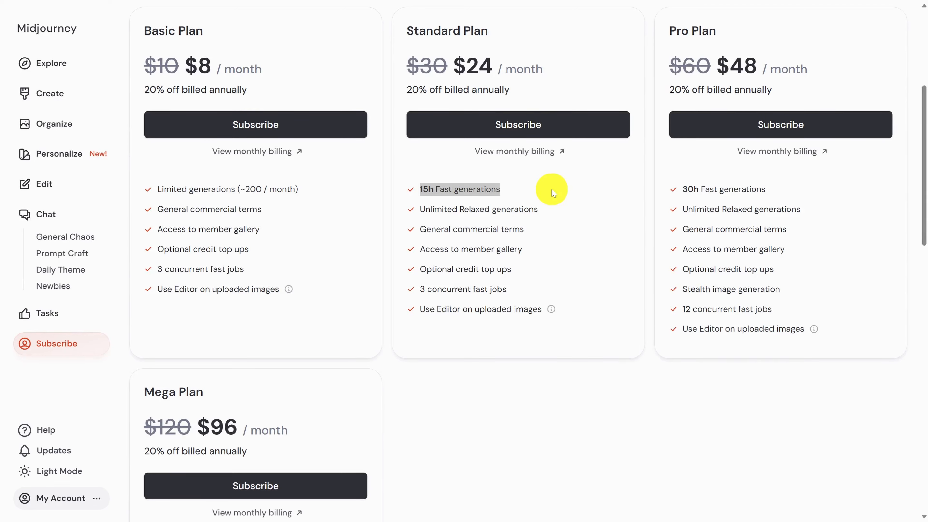
pyautogui.moveTo(541, 209); pyautogui.dragTo(416, 215)
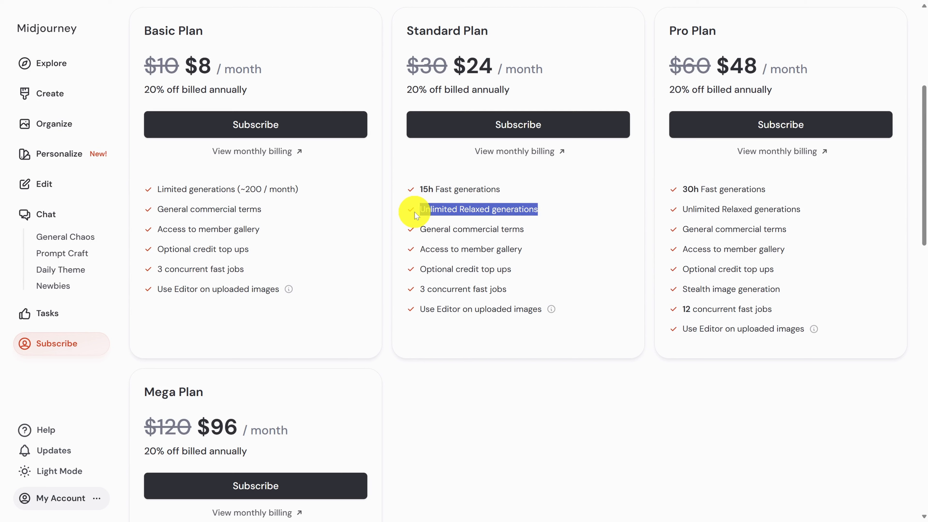
pyautogui.moveTo(300, 189); pyautogui.dragTo(146, 191)
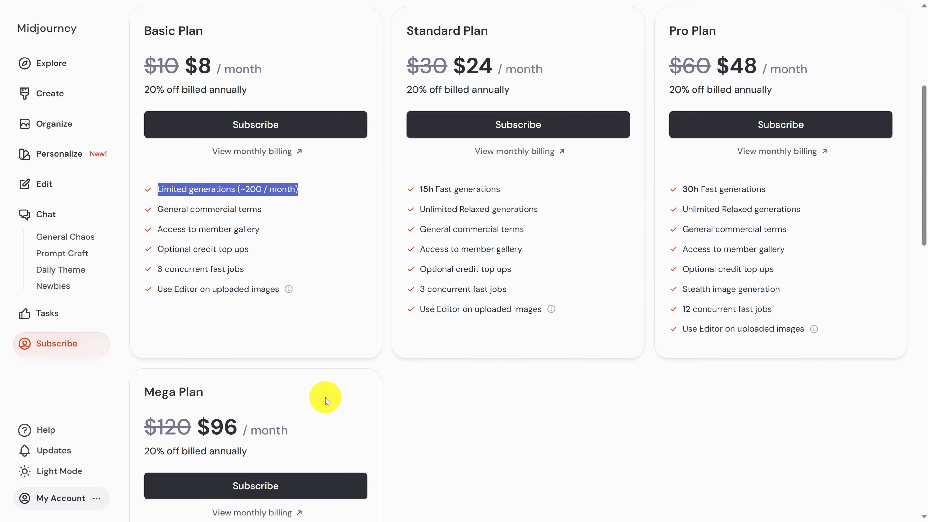
# Read the frequently asked question "What if I want MORE fast?" below the plans
pyautogui.scroll(-15, 325, 398)
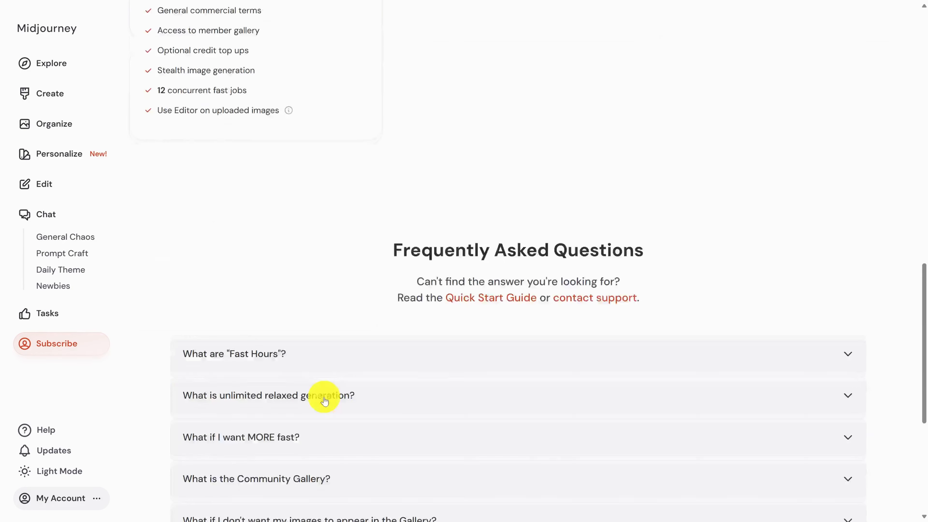
pyautogui.click(318, 250)
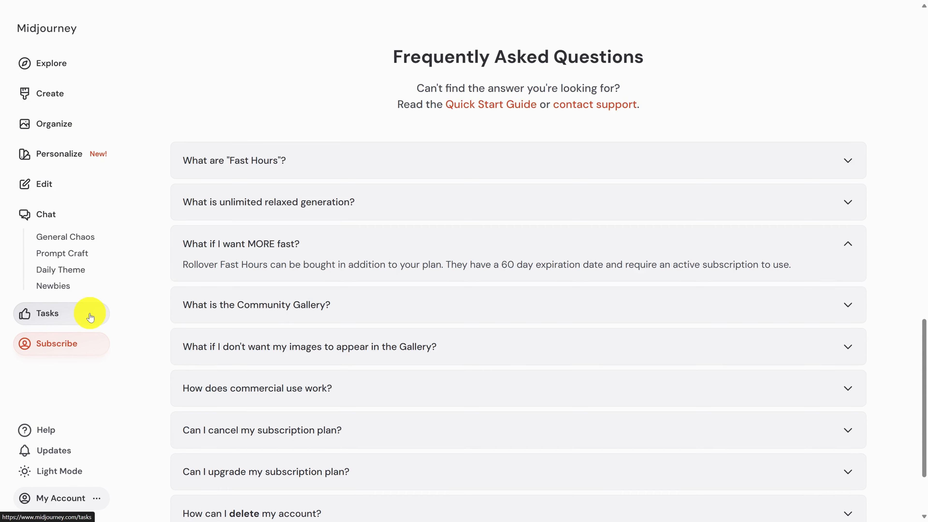
# Open the Tim Burton style character with the moonlit background from the Explore gallery and reuse its prompt
pyautogui.click(55, 69)
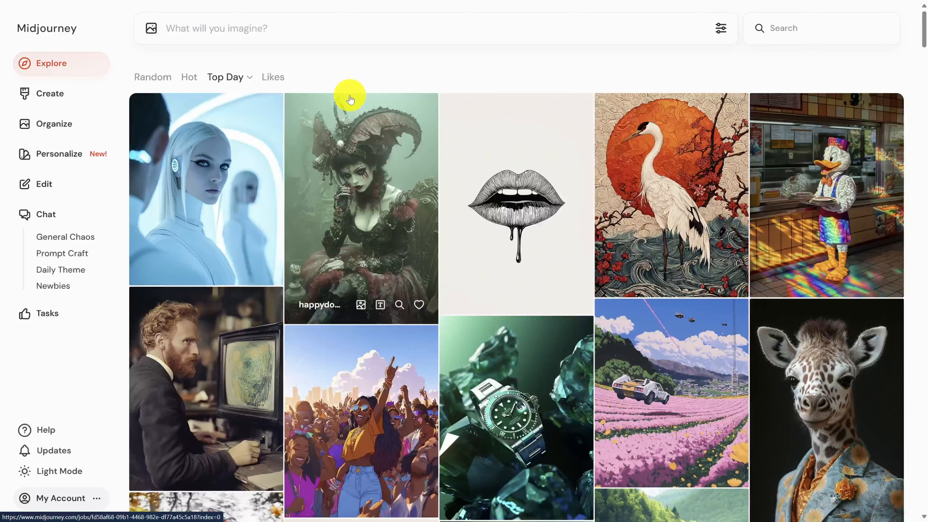
pyautogui.scroll(-10, 348, 93)
pyautogui.scroll(-3, 350, 99)
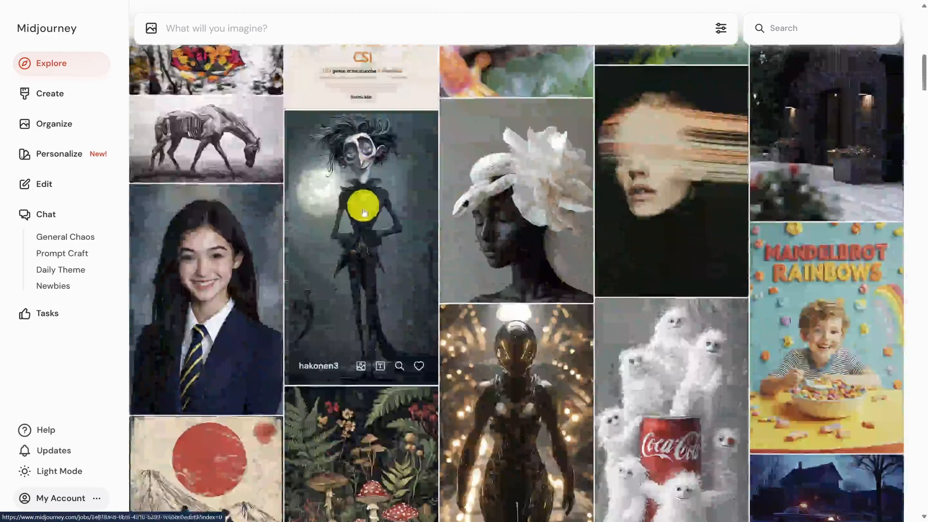
pyautogui.click(363, 223)
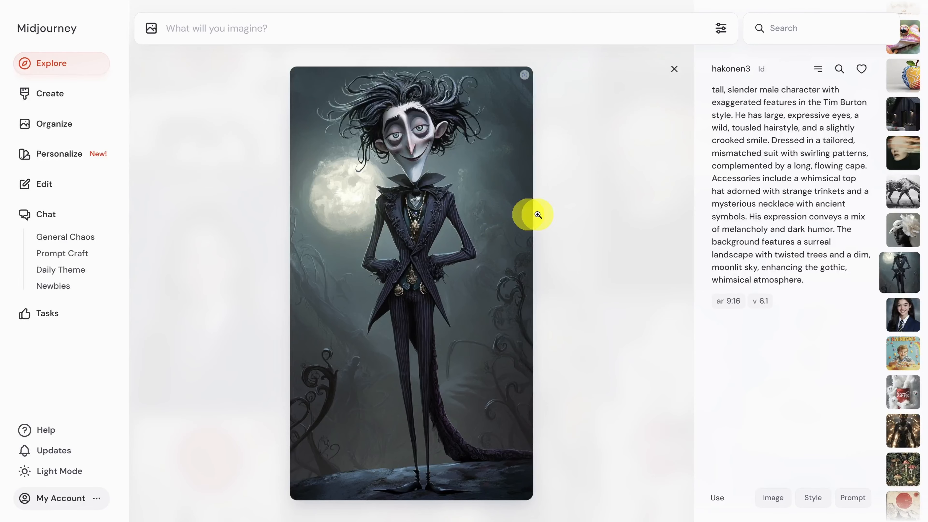
pyautogui.moveTo(711, 91); pyautogui.dragTo(841, 446)
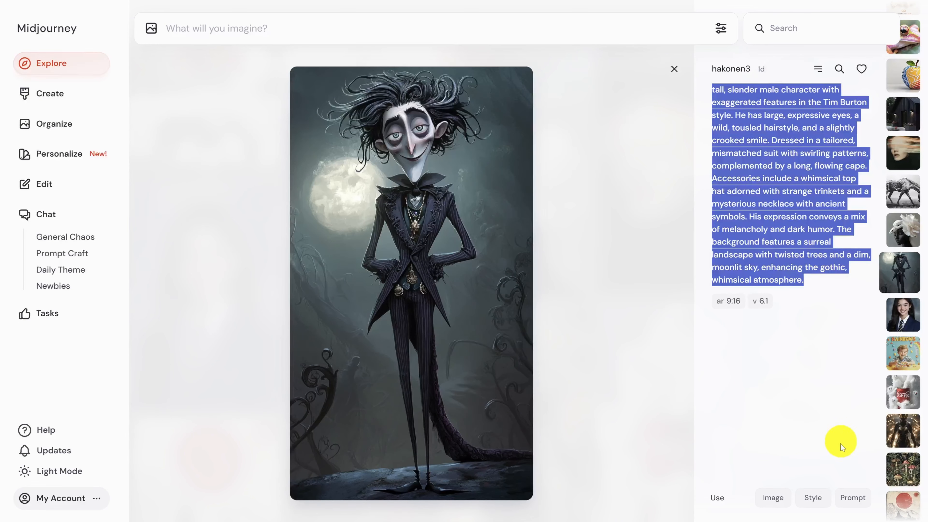
pyautogui.click(853, 498)
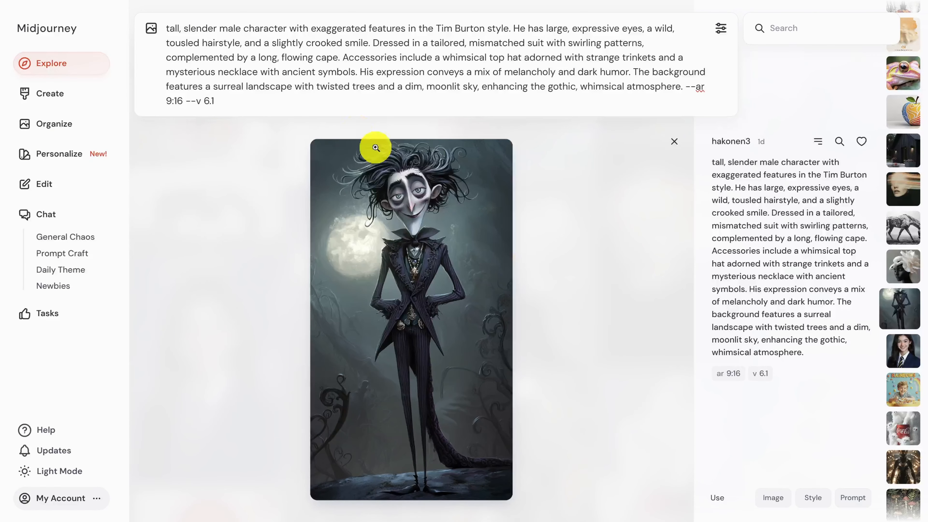
# Change the reused prompt's "male" to "female" and "He" to "She", and generate the images
pyautogui.click(220, 28)
pyautogui.write('fe')
pyautogui.click(527, 28)
pyautogui.press('BackSpace')
pyautogui.write('Sh')
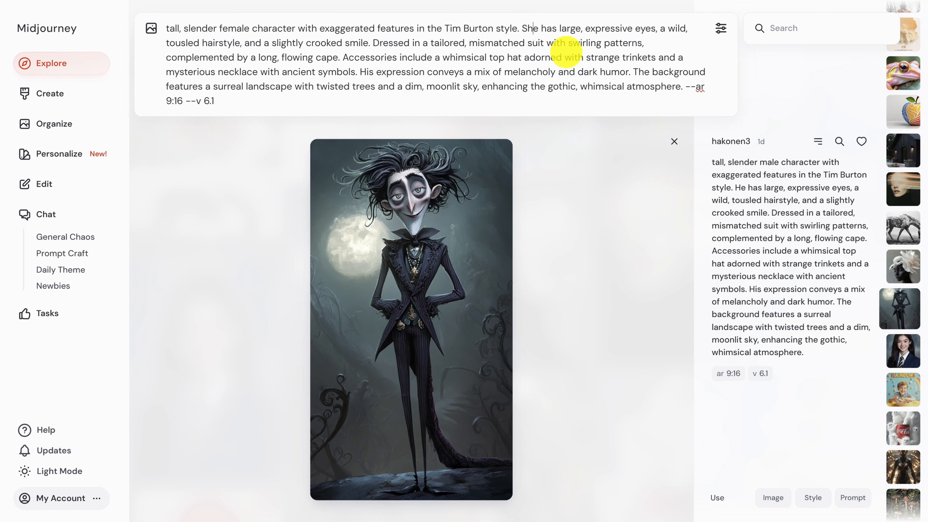
pyautogui.press('Return')
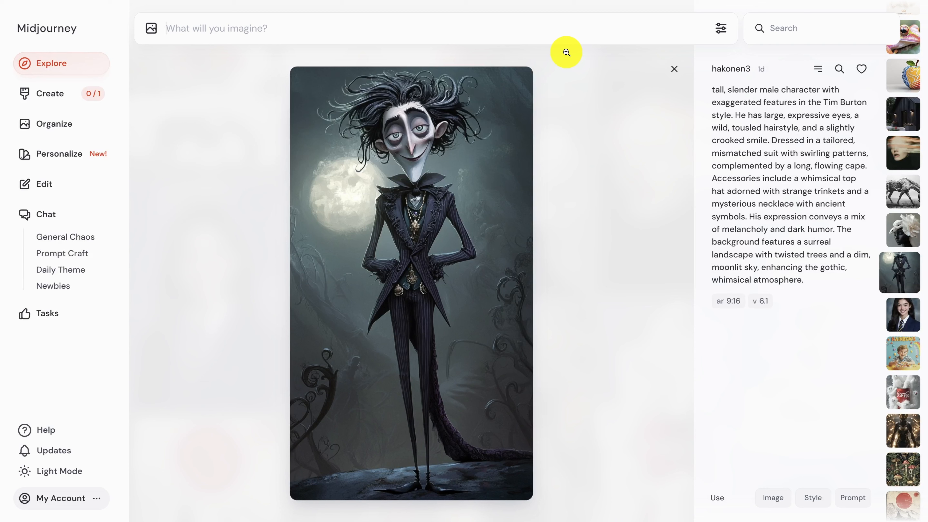
# Go to the Create page and generate images from the prompt "girl on a playground"
pyautogui.click(59, 97)
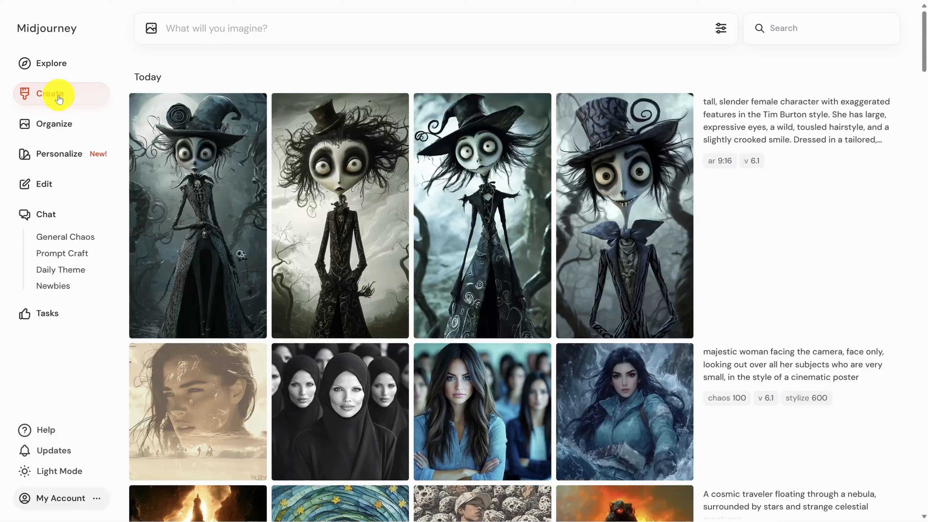
pyautogui.click(189, 30)
pyautogui.write('girl on a playg')
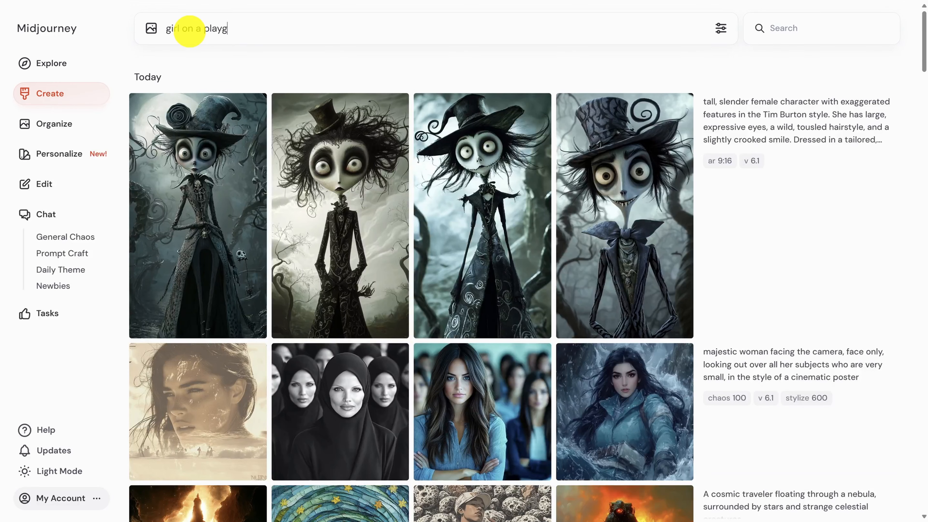
pyautogui.write('round')
pyautogui.press('Return')
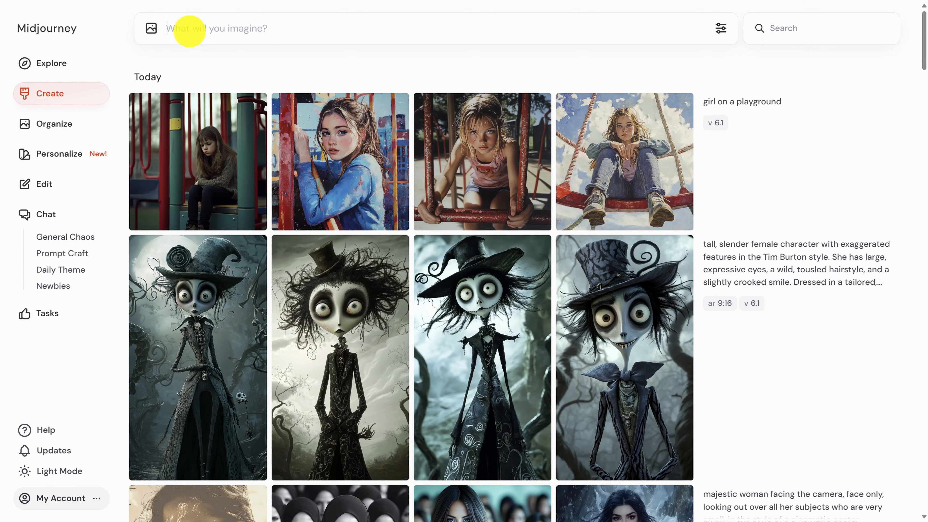
# Generate images from the prompt "girl on a playground on a rainy day, halfway down a slide, with an expression of joy and laughter on her face"
pyautogui.write('girl on a playground on a rainy day, halfway down a slide, with an expression of joy and laughter on her face')
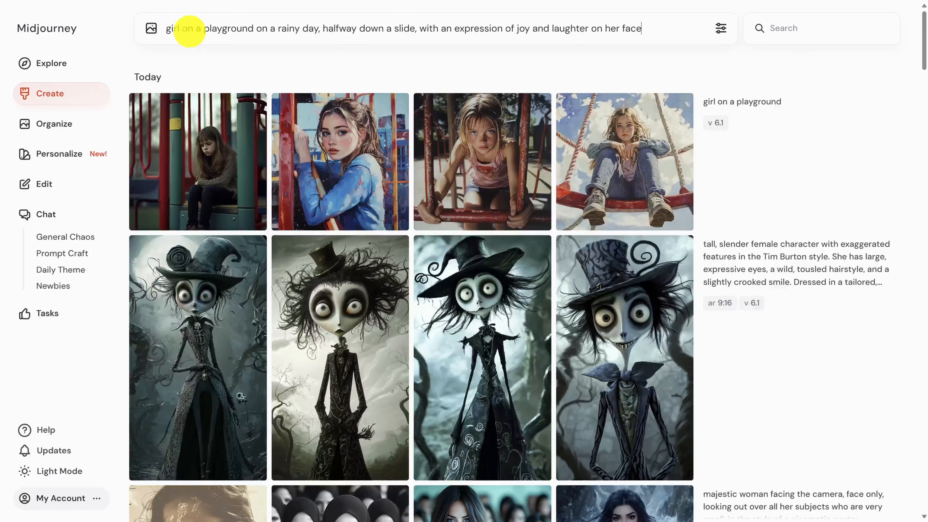
pyautogui.press('Return')
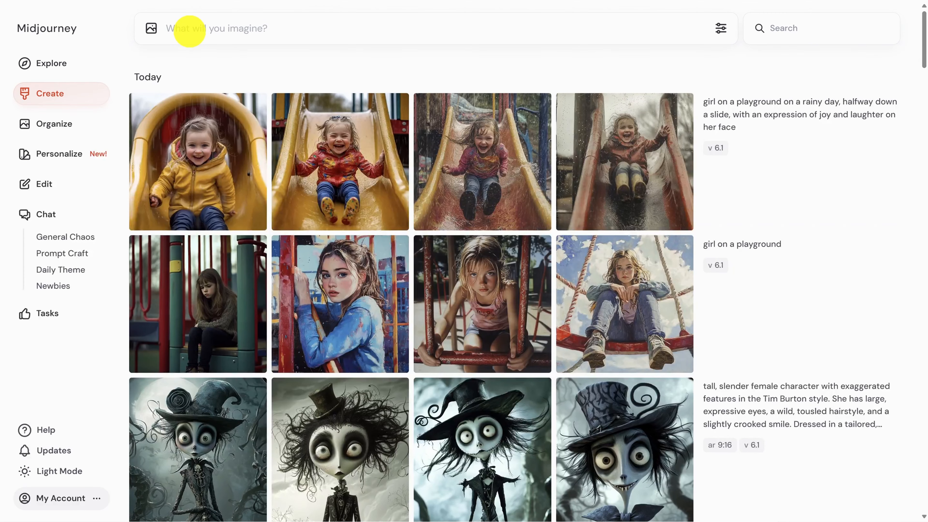
# View the rainy-day slide images one by one at full size, and return to the prompt box on the Create page
pyautogui.click(191, 158)
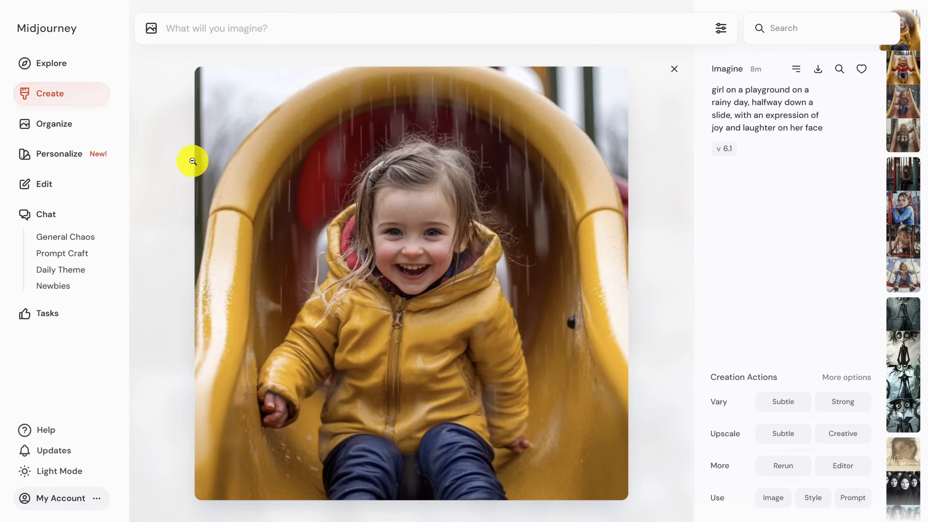
pyautogui.press('Down')
pyautogui.press('Down')
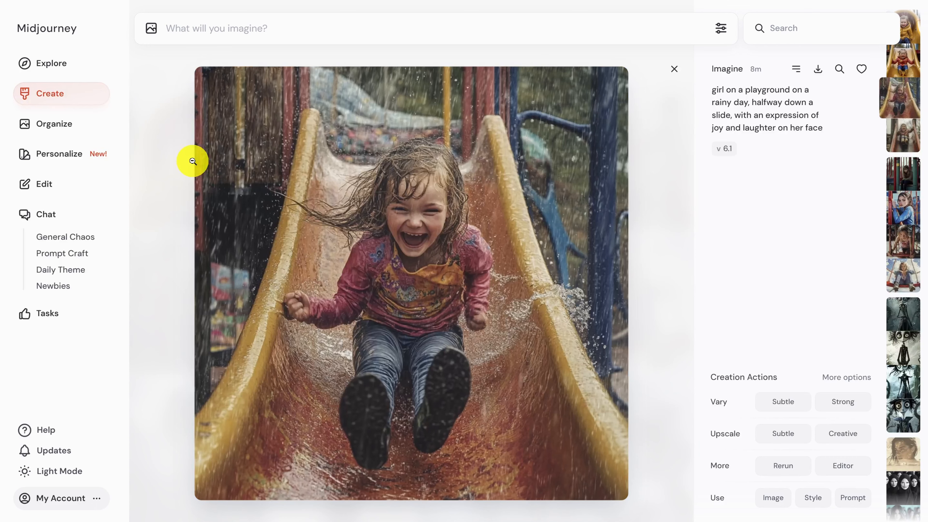
pyautogui.press('Down')
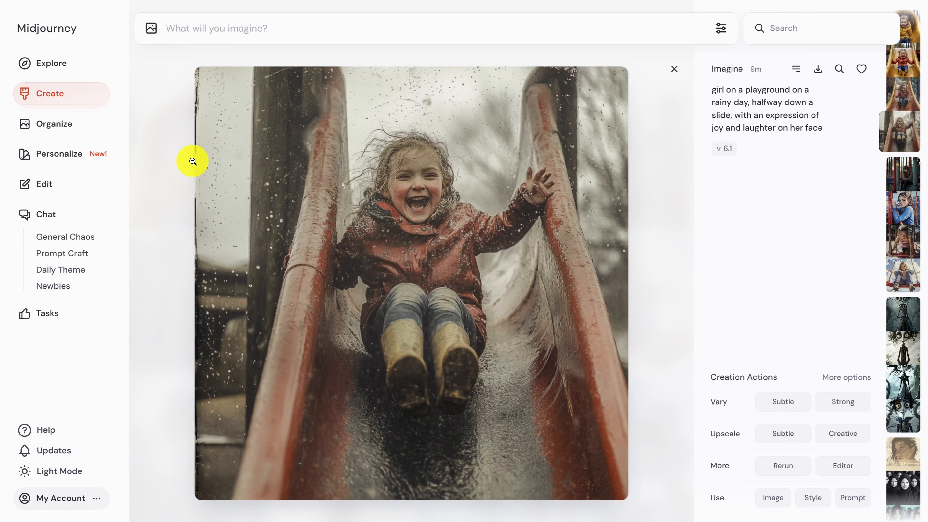
pyautogui.press('Up')
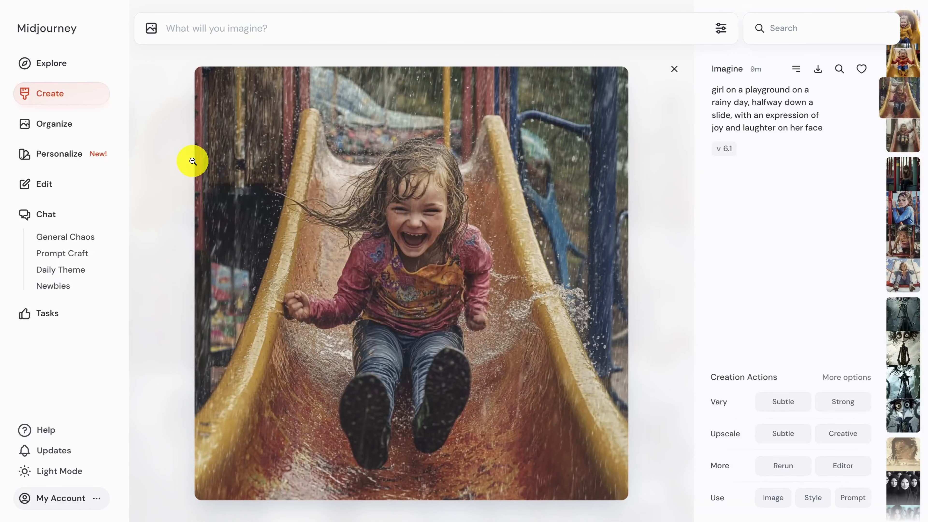
pyautogui.press('Up')
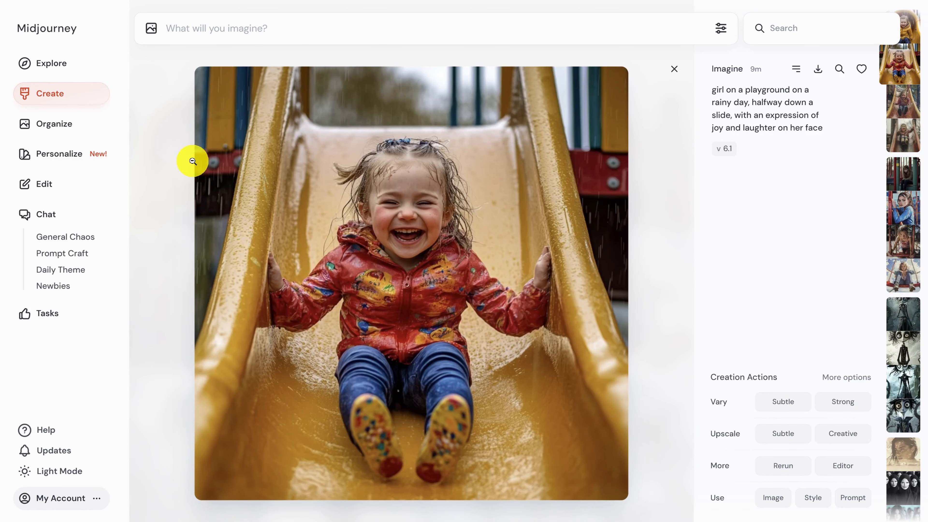
pyautogui.click(674, 68)
pyautogui.click(636, 33)
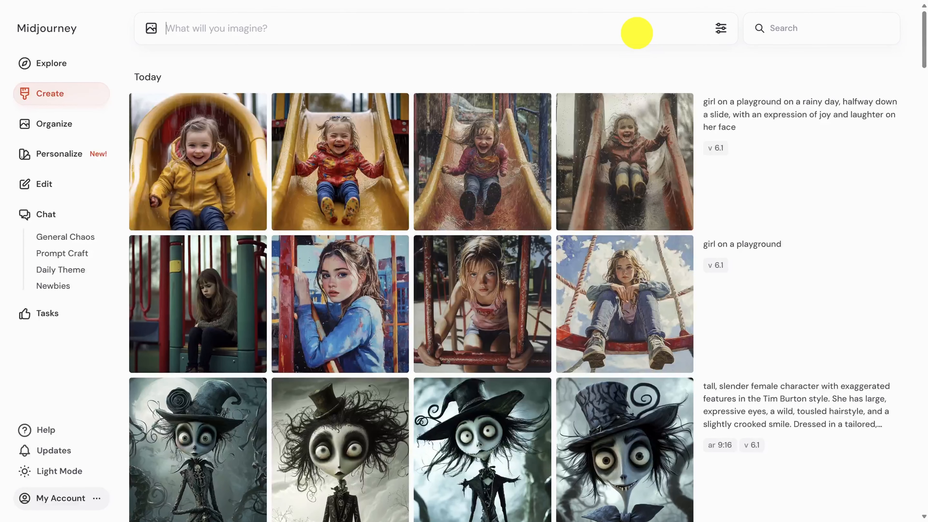
# Enter the rainy-day playground slide prompt again, set the image size to portrait 9:16, and check the available model versions
pyautogui.write('girl on a playground on a rainy day, halfway down a slide, with an expression of joy and laughter on her face')
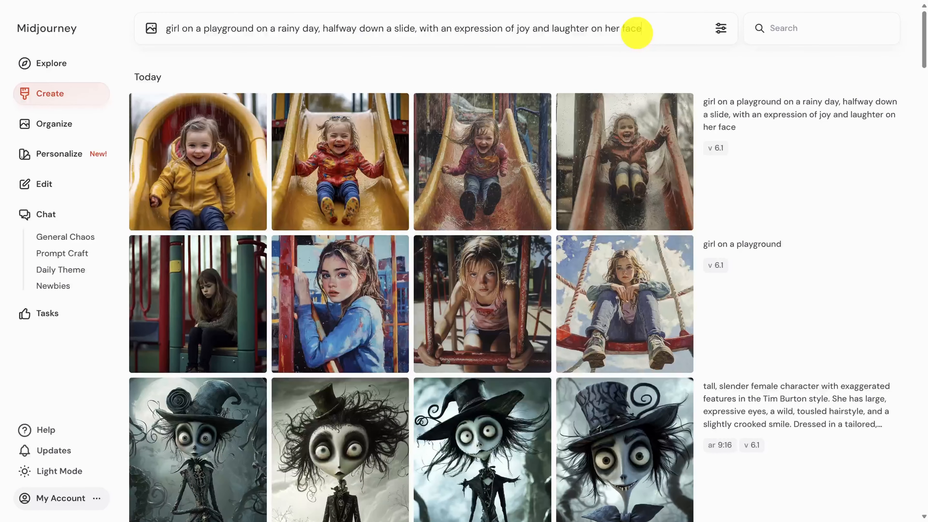
pyautogui.click(720, 29)
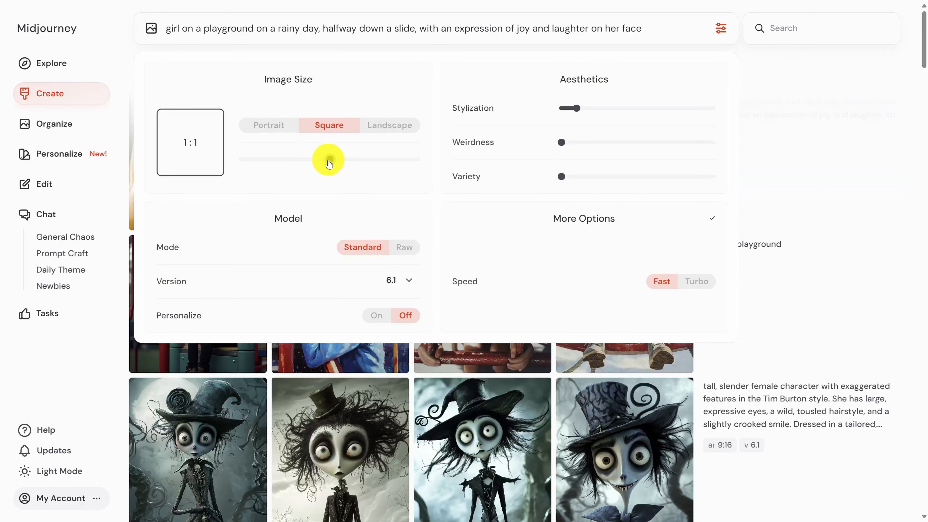
pyautogui.moveTo(327, 159); pyautogui.dragTo(265, 160)
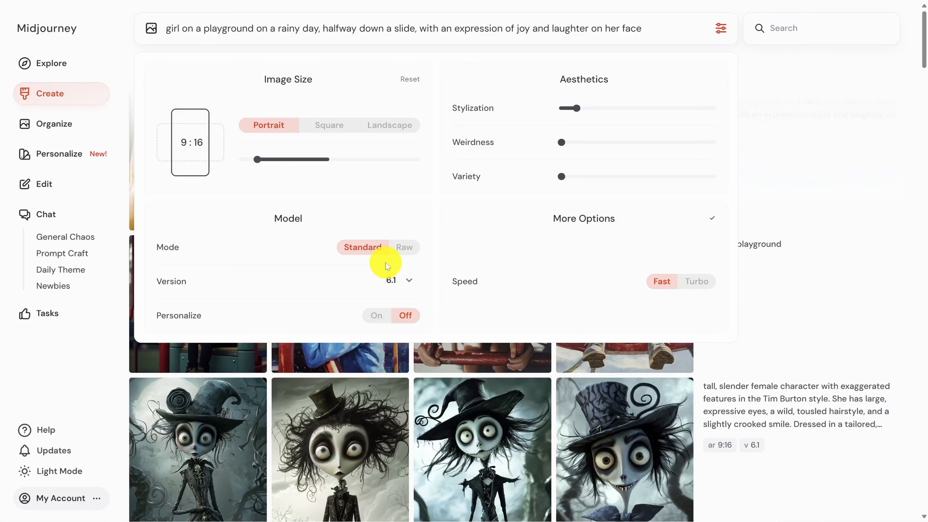
pyautogui.click(406, 280)
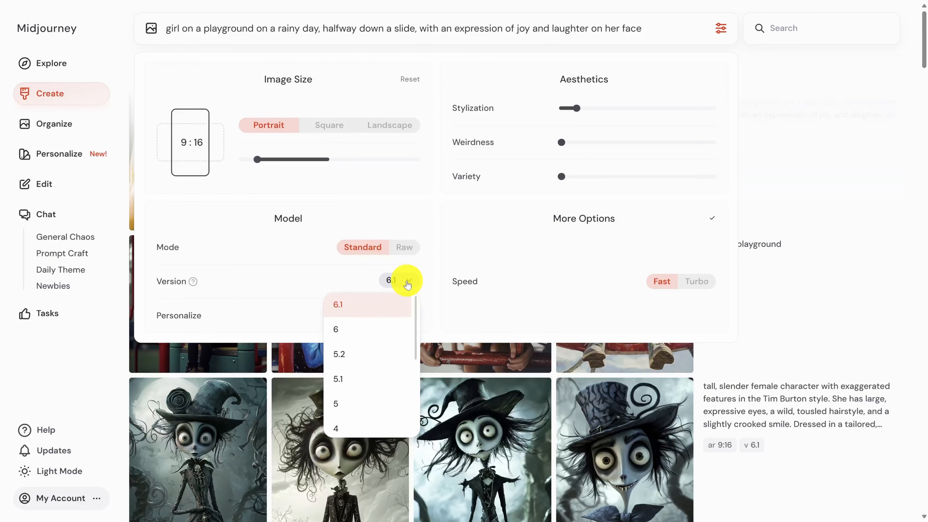
pyautogui.click(408, 284)
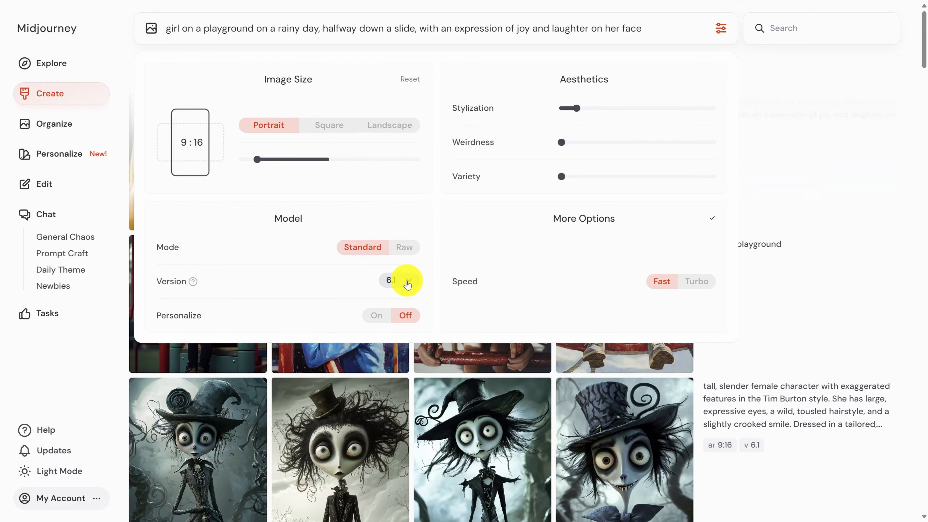
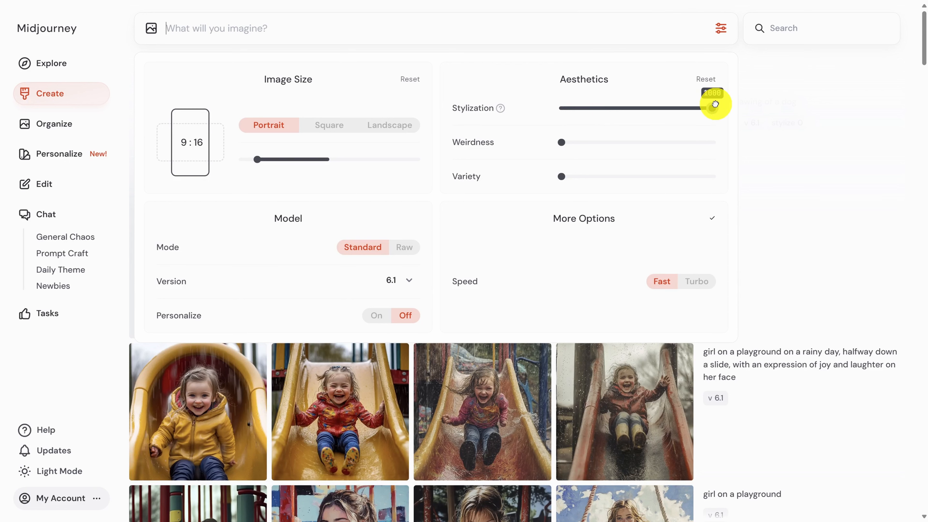
# Generate images from the prompt "child's drawing of a dog" with Stylization at 1000, and close the image settings
pyautogui.write("child's ")
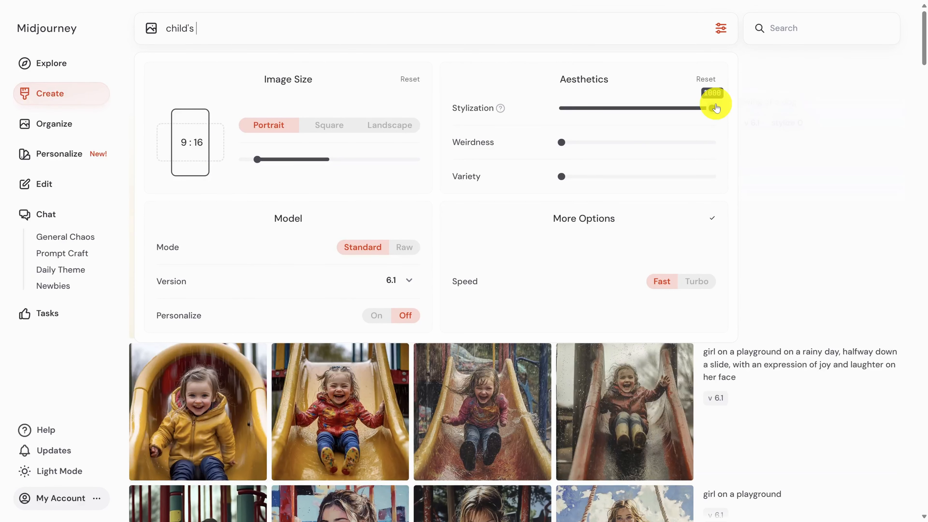
pyautogui.write('drawing of a dog')
pyautogui.press('Return')
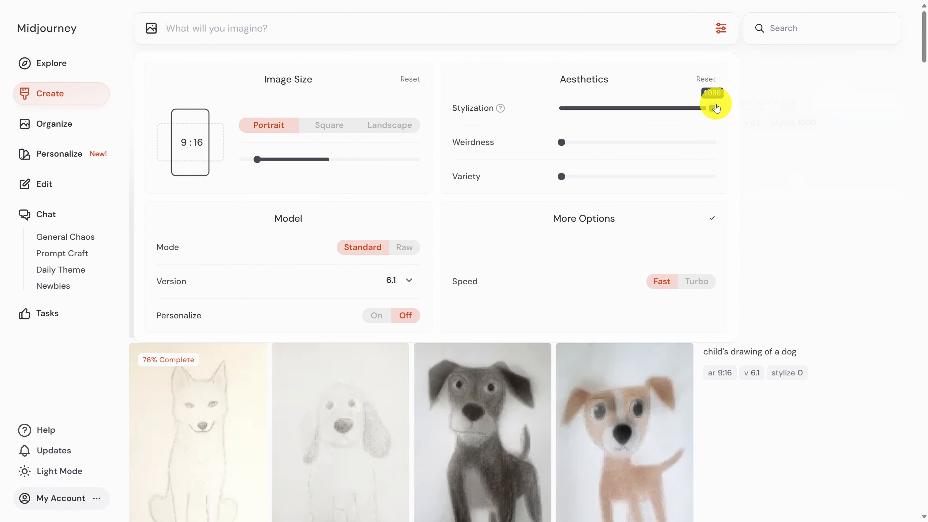
pyautogui.click(885, 77)
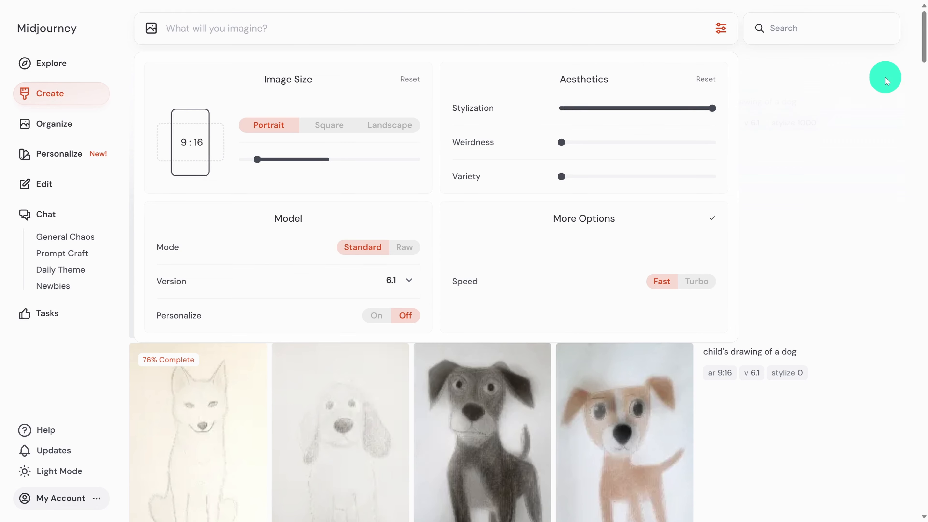
# View the stylize 1000 and stylize 0 dog drawings one by one at full size, and return to the Create page
pyautogui.moveTo(324, 175)
pyautogui.click(200, 203)
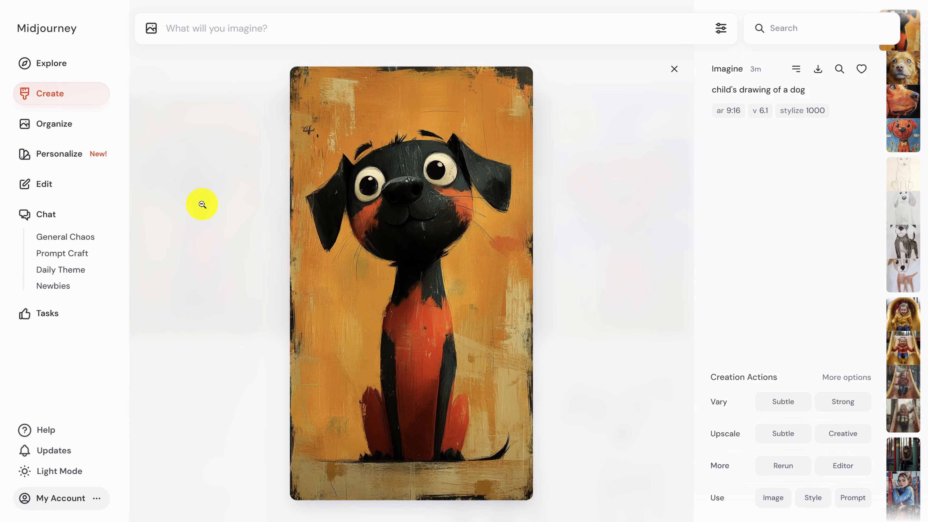
pyautogui.press('Down')
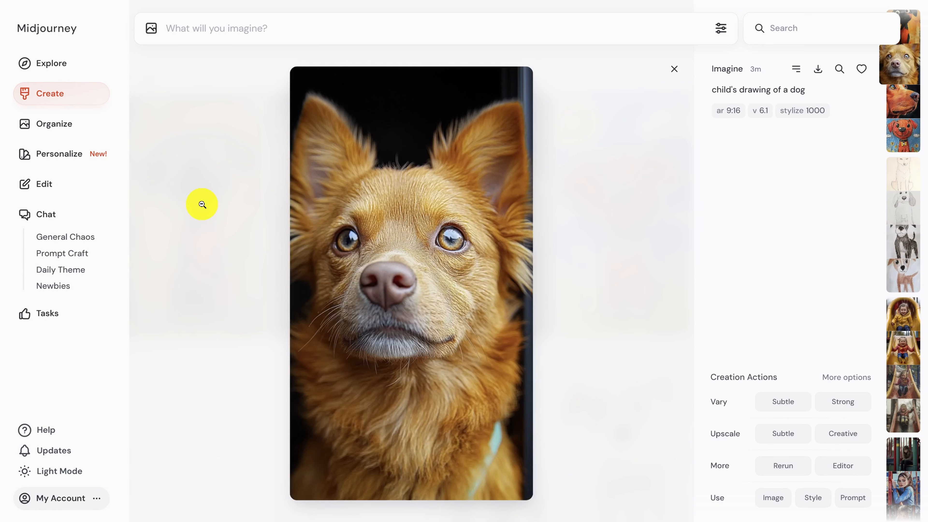
pyautogui.press('Down')
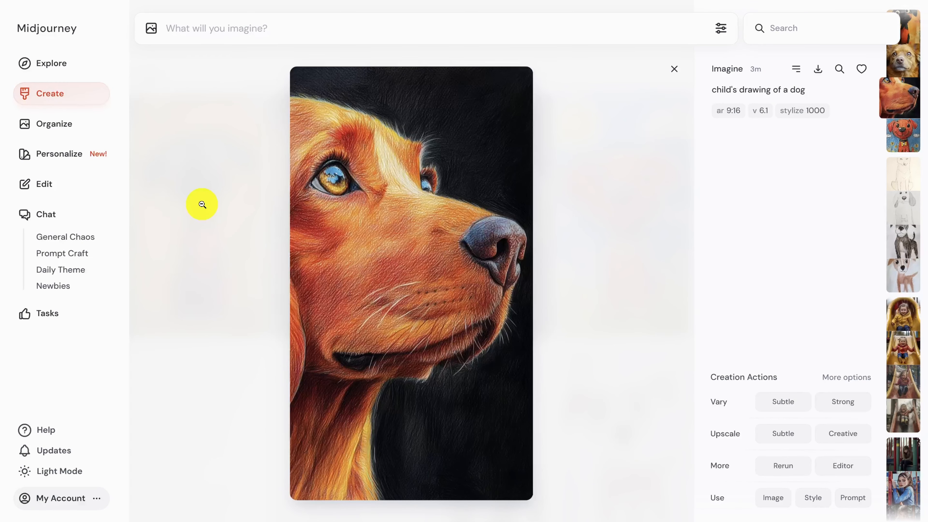
pyautogui.press('Down')
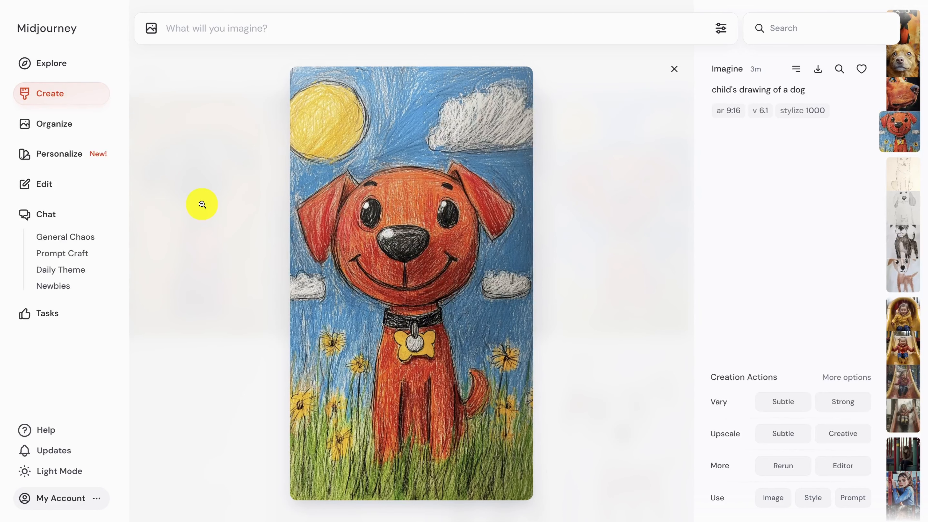
pyautogui.press('Down')
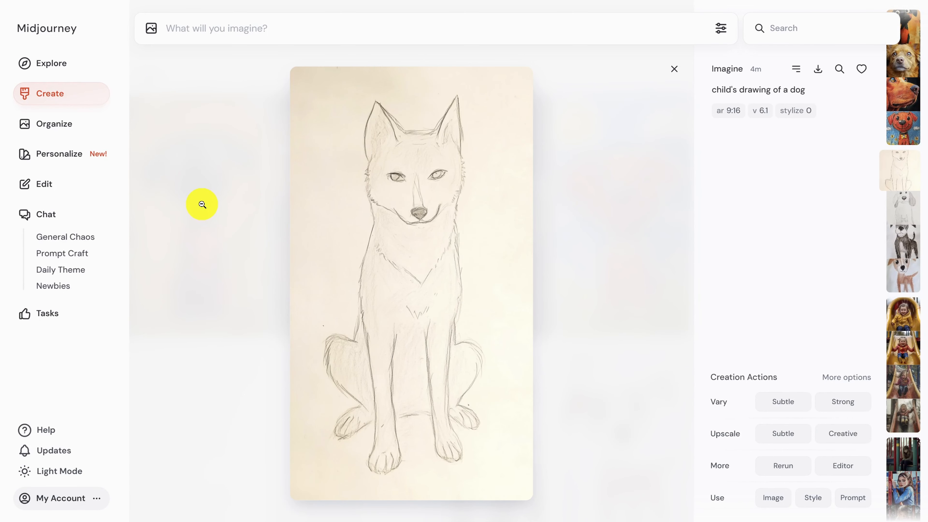
pyautogui.press('Down')
pyautogui.press('Down')
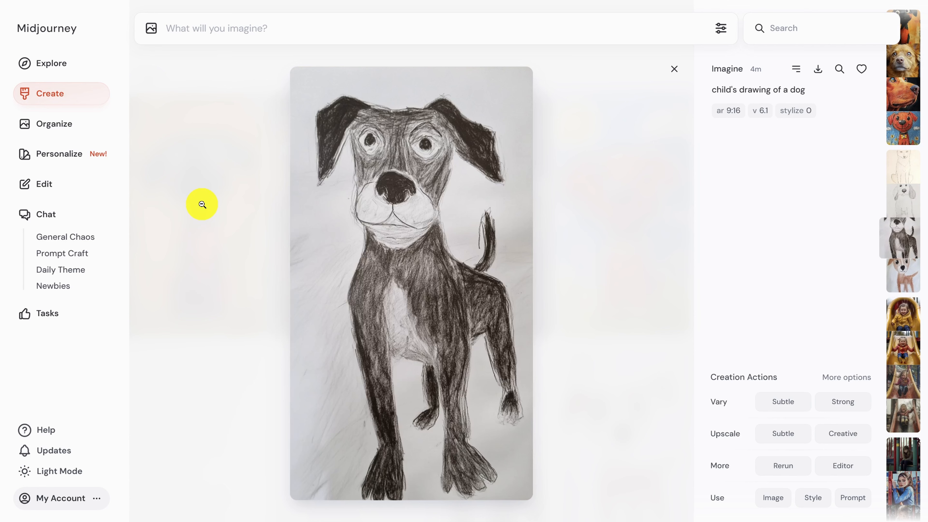
pyautogui.press('Down')
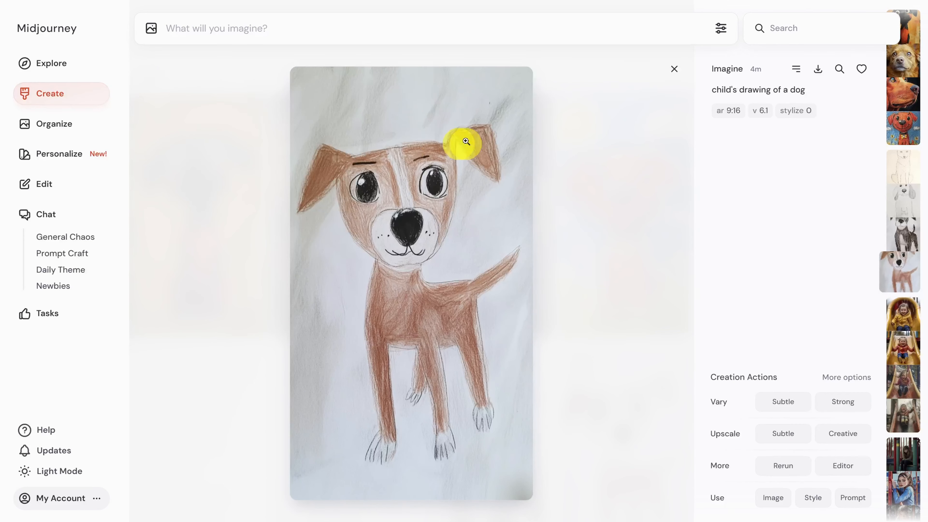
pyautogui.click(674, 69)
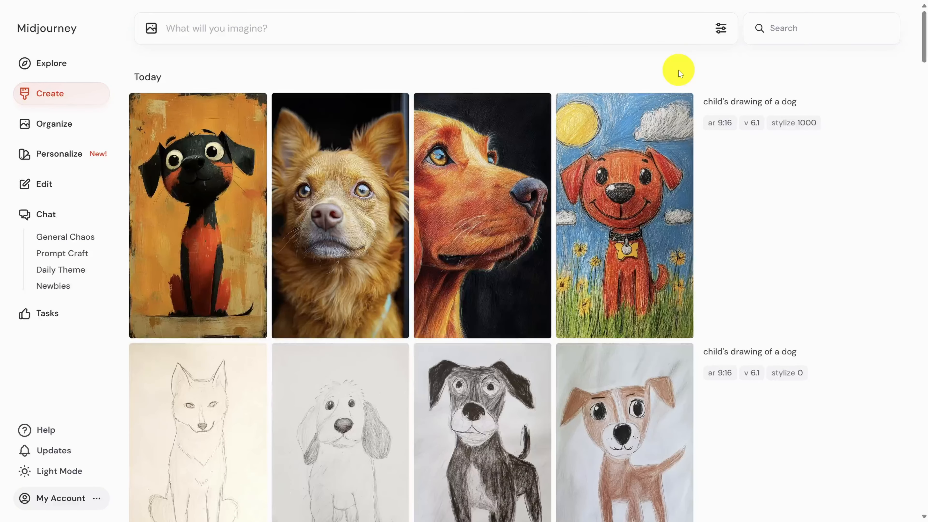
# Set Stylization to 100 in the image settings and read the description of Weirdness
pyautogui.click(720, 28)
pyautogui.moveTo(711, 108)
pyautogui.moveTo(710, 108); pyautogui.dragTo(579, 113)
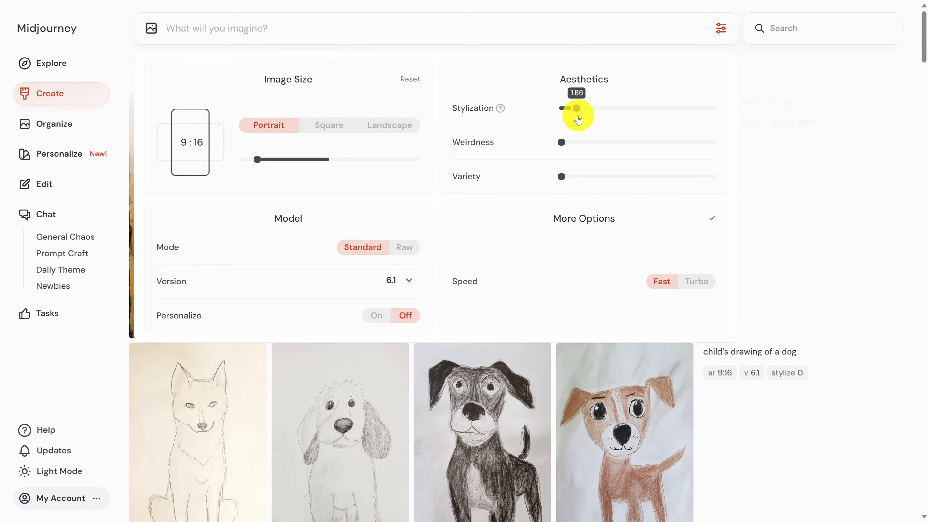
pyautogui.moveTo(501, 144)
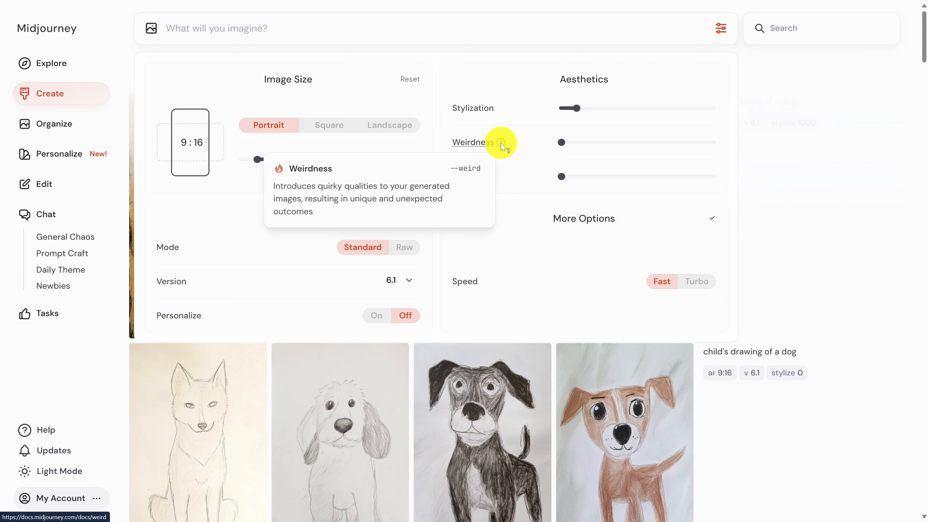
# Generate images from the prompt "peacock with pink white and green shiny feathers" with Variety at 100, copying the prompt for reuse
pyautogui.click(432, 27)
pyautogui.write('peacock with pink white and green shiny feathers')
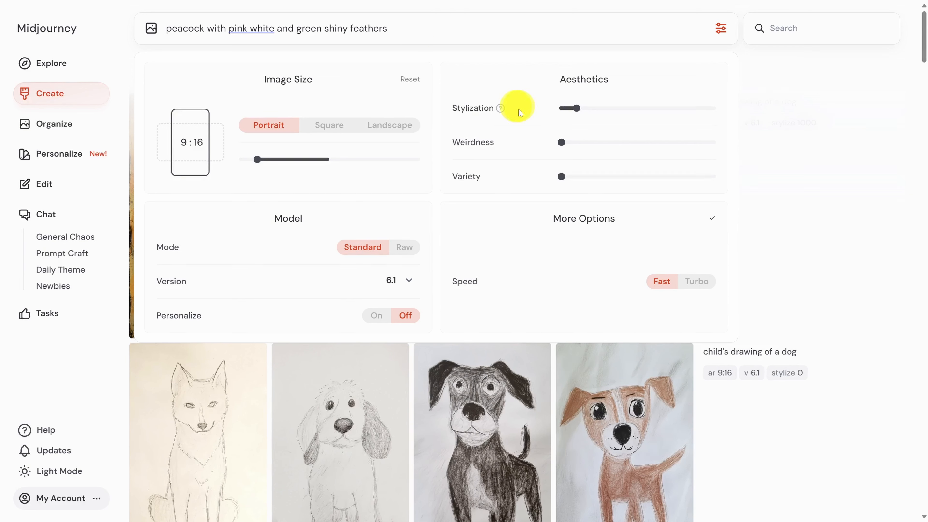
pyautogui.moveTo(561, 176); pyautogui.dragTo(714, 184)
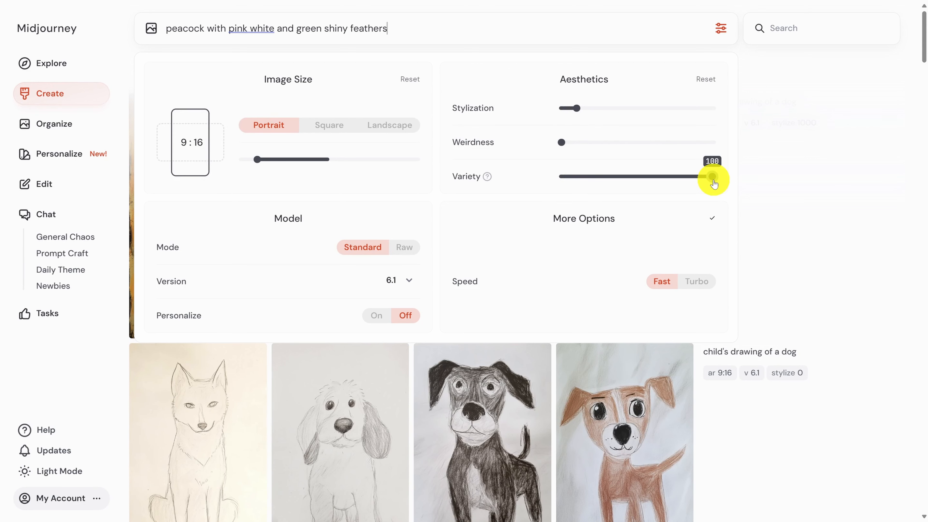
pyautogui.hotkey('ctrl', 'a')
pyautogui.hotkey('ctrl', 'c')
pyautogui.press('Return')
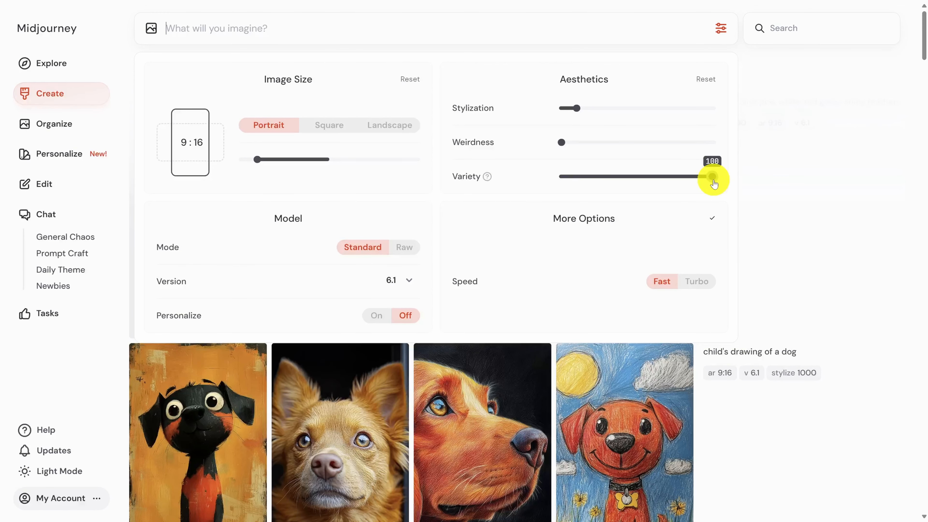
# Generate images from the copied peacock prompt again with Weirdness at 3000, and close the image settings
pyautogui.hotkey('ctrl', 'v')
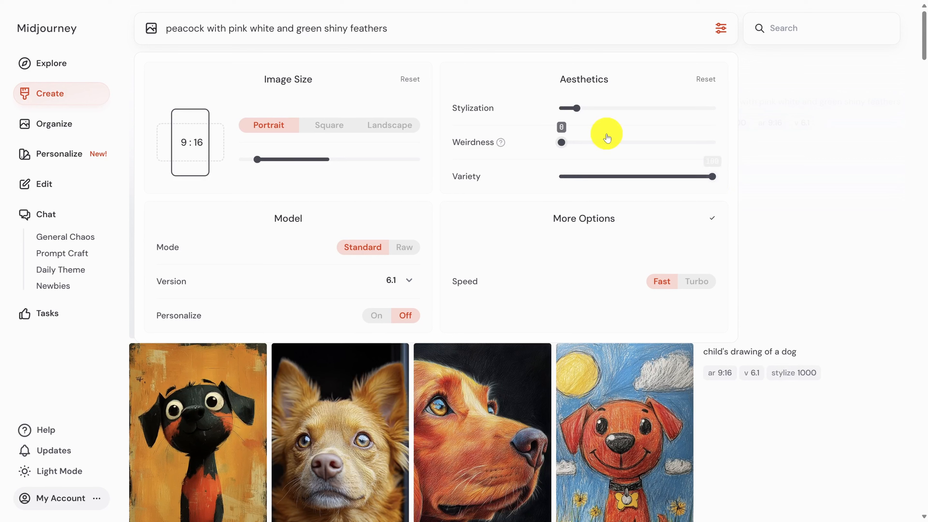
pyautogui.moveTo(561, 142); pyautogui.dragTo(720, 147)
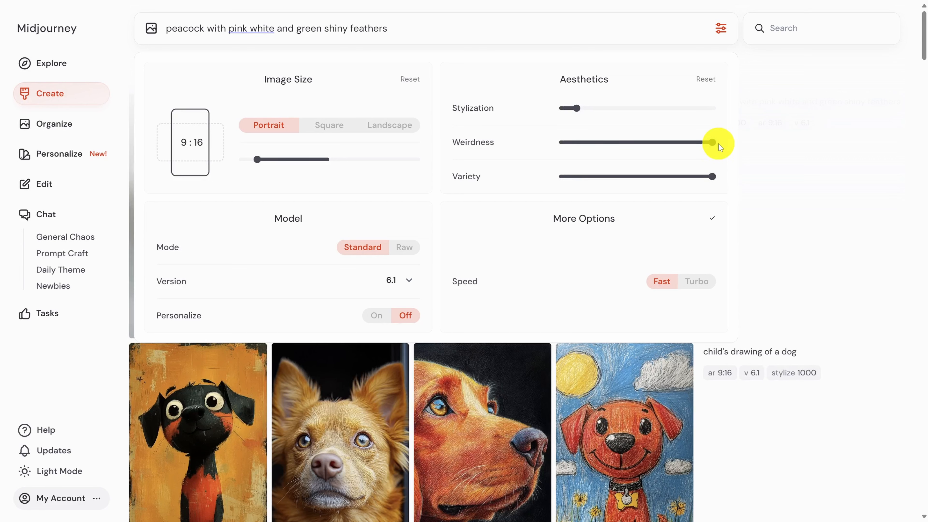
pyautogui.press('Return')
pyautogui.click(814, 289)
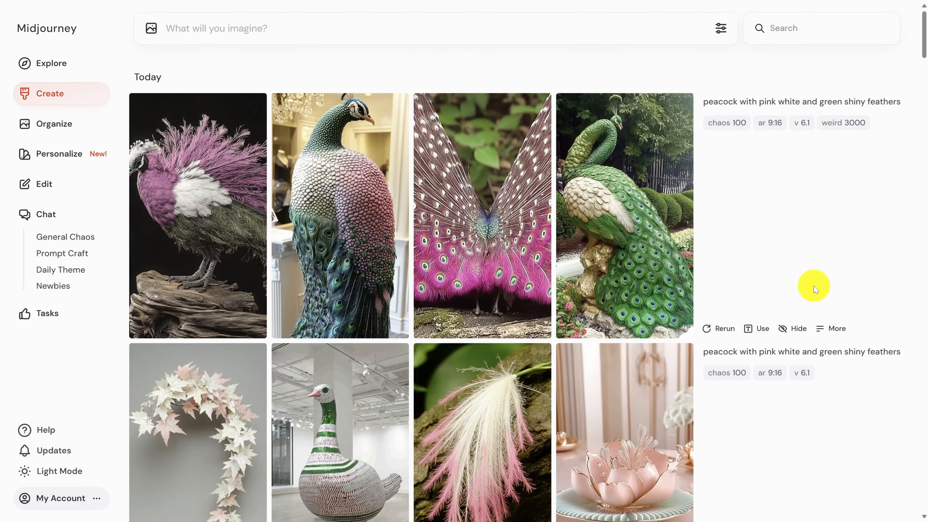
# View the peacock images from both generations one by one at full size, starting with the pink flower dish
pyautogui.click(646, 407)
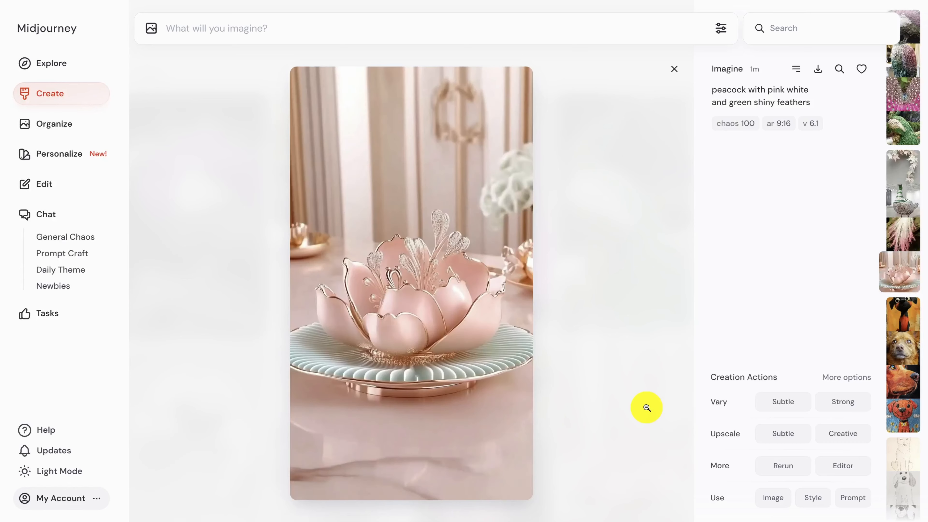
pyautogui.press('Left')
pyautogui.press('Left')
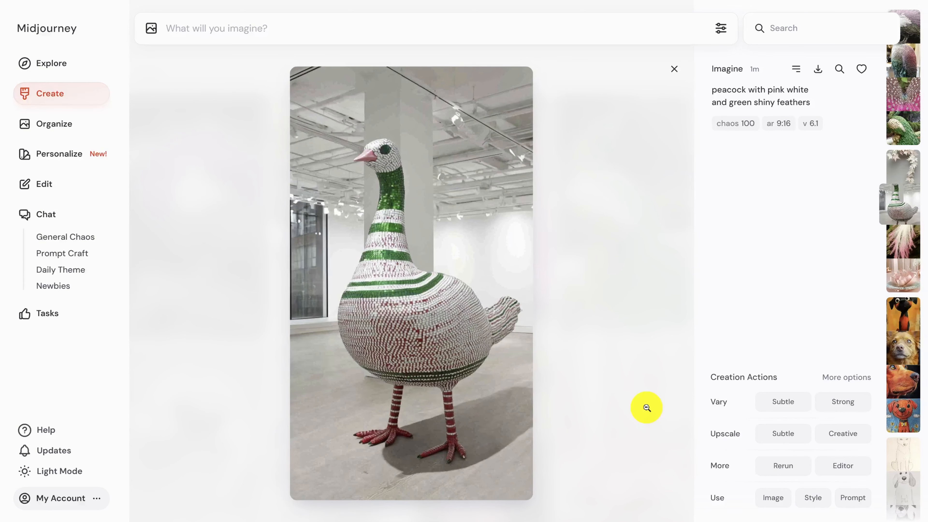
pyautogui.press('Left')
pyautogui.press('Left')
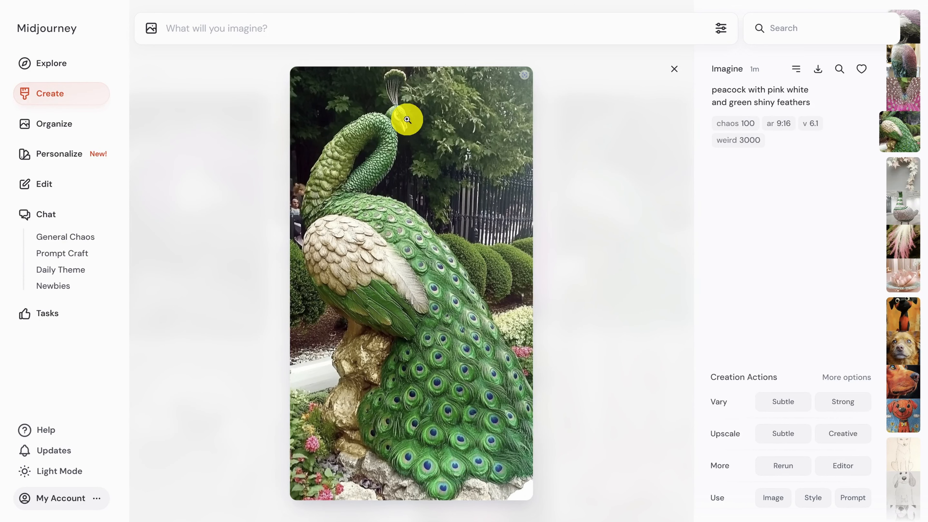
pyautogui.press('Left')
pyautogui.press('Left')
pyautogui.press('Left')
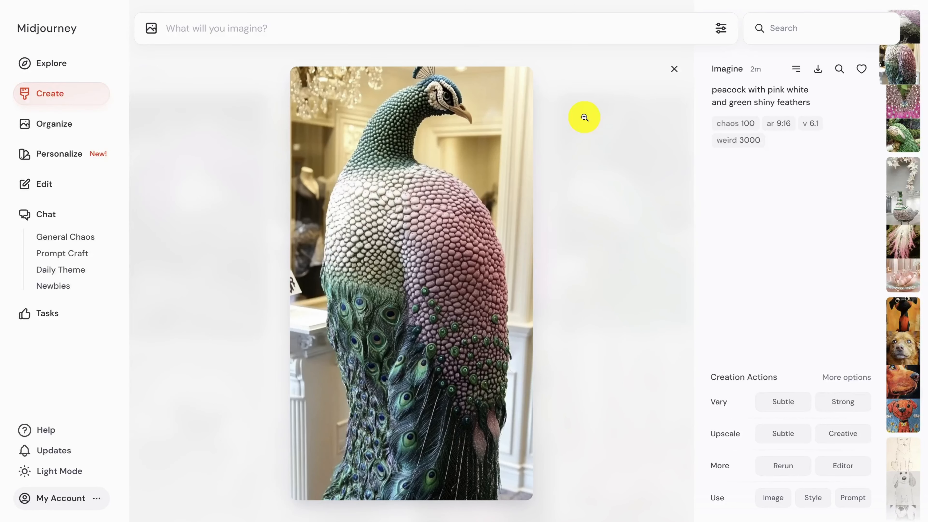
# Check the Speed options in the image settings, and close the enlarged peacock image
pyautogui.click(723, 32)
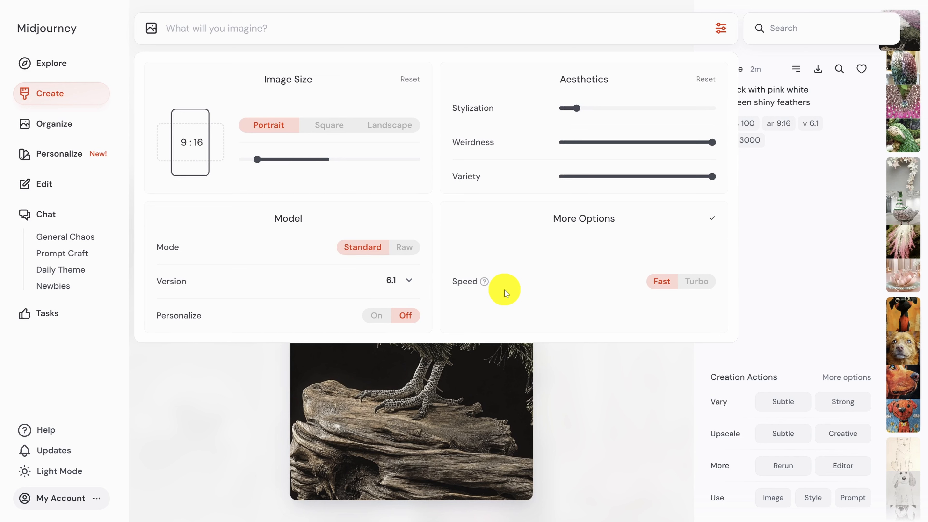
pyautogui.click(772, 189)
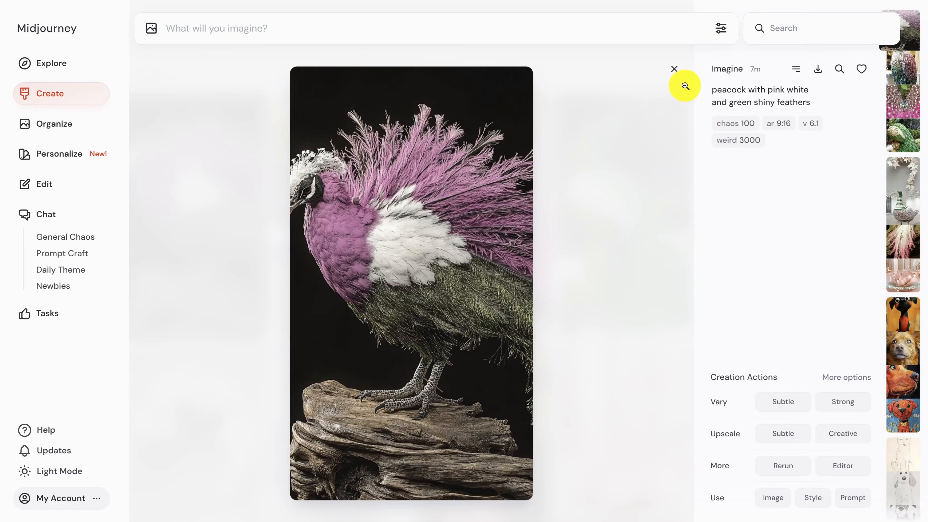
pyautogui.click(674, 69)
# Open the first image of the girl in a yellow jacket on a slide, and add Remix, Pan and Zoom to its creation actions
pyautogui.scroll(-20, 650, 219)
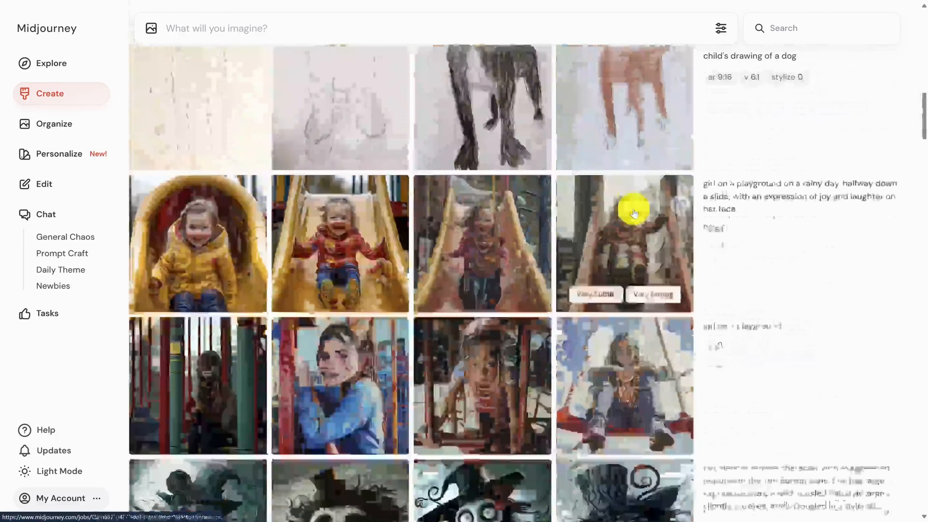
pyautogui.click(202, 93)
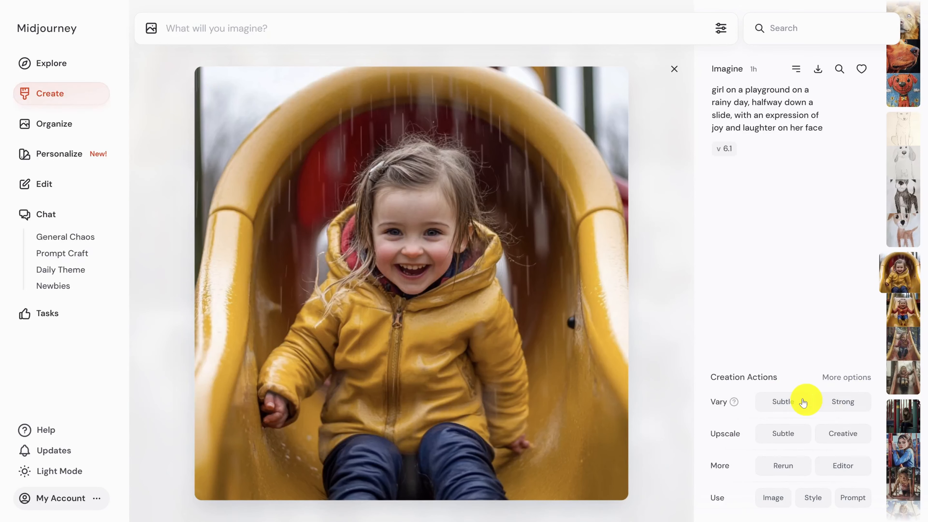
pyautogui.click(843, 377)
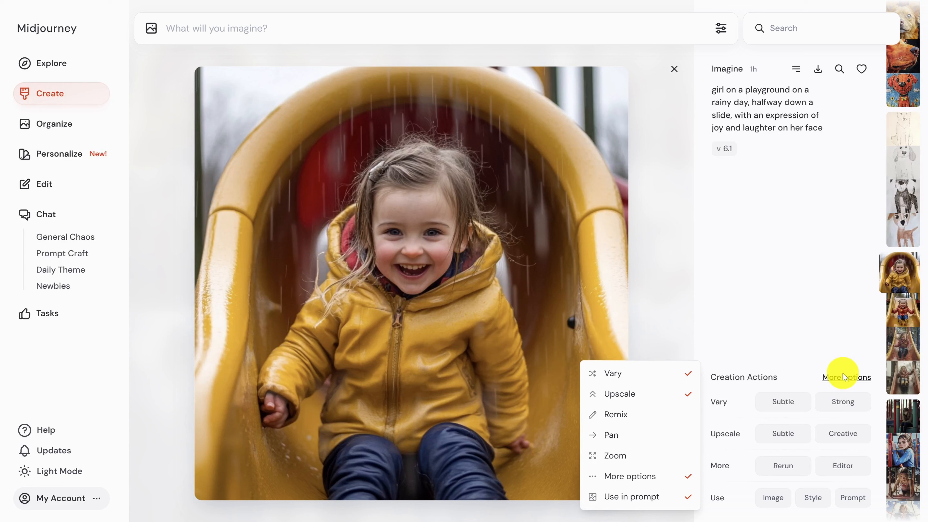
pyautogui.click(647, 414)
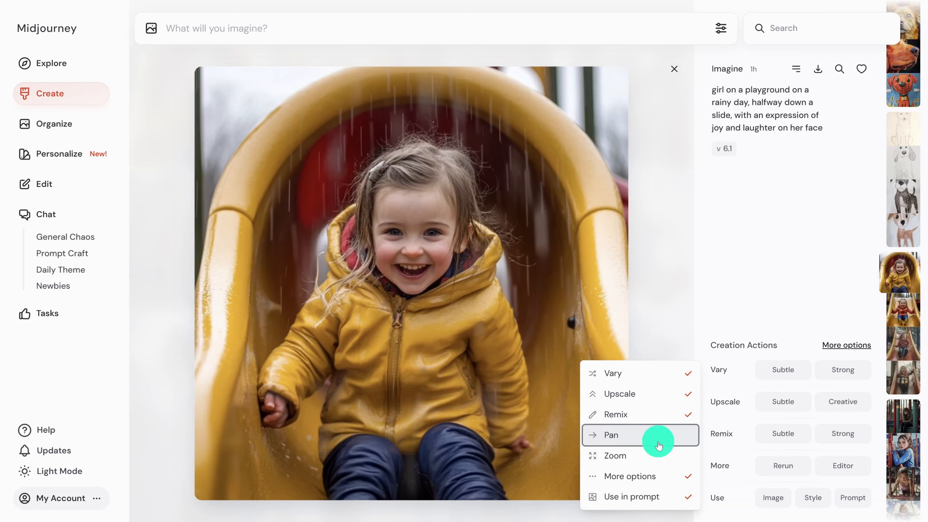
pyautogui.click(658, 444)
pyautogui.click(658, 457)
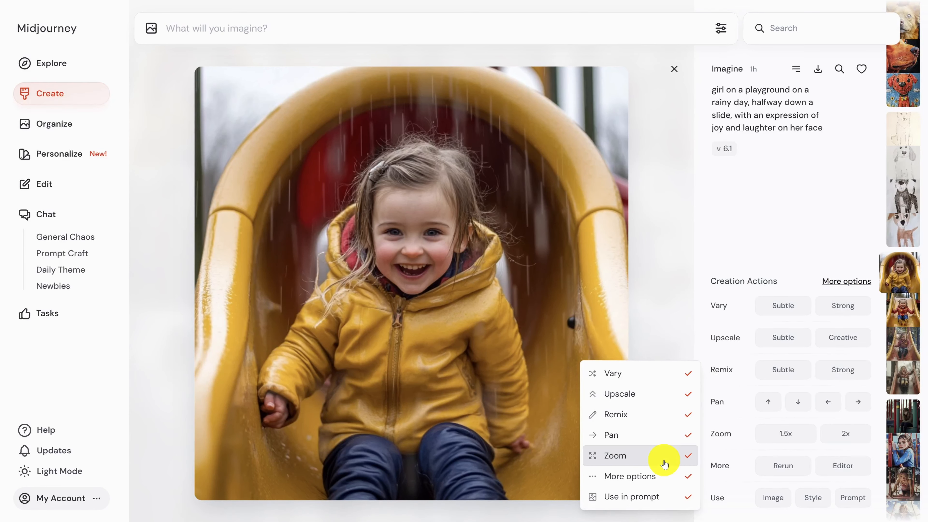
pyautogui.click(723, 309)
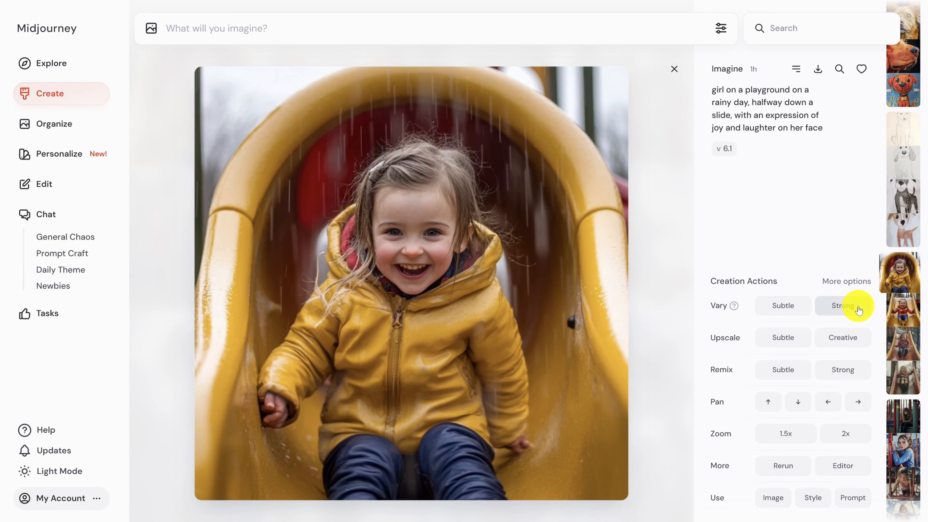
# Generate subtle and strong variations and a creative upscale of the girl image
pyautogui.moveTo(727, 344)
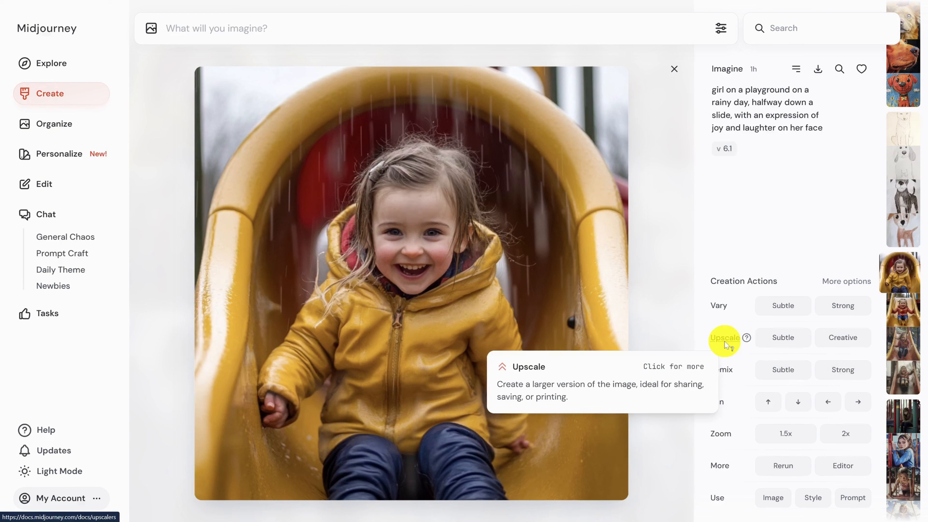
pyautogui.moveTo(728, 376)
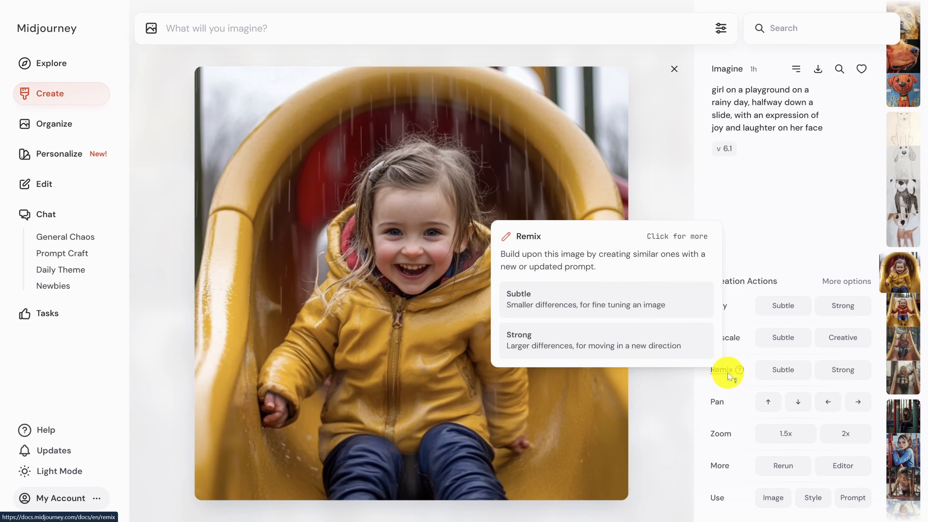
pyautogui.moveTo(720, 405)
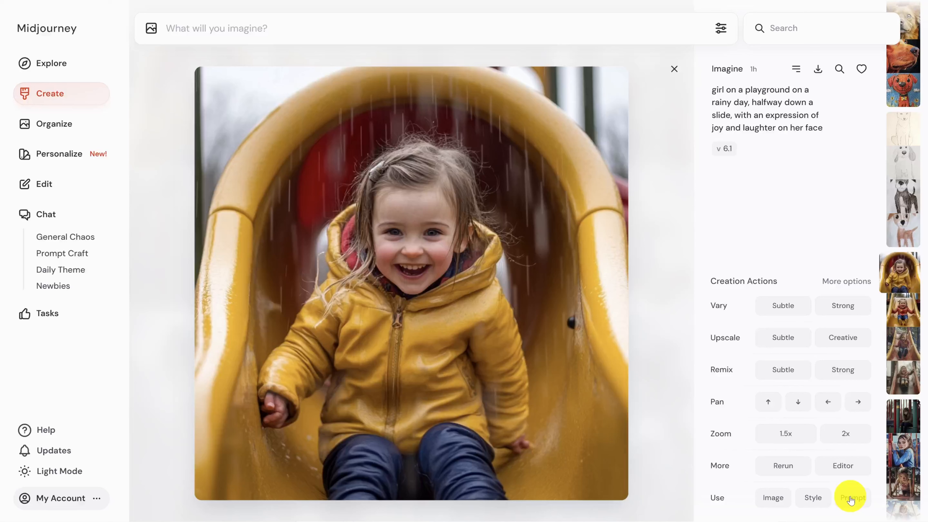
pyautogui.click(778, 307)
pyautogui.click(839, 307)
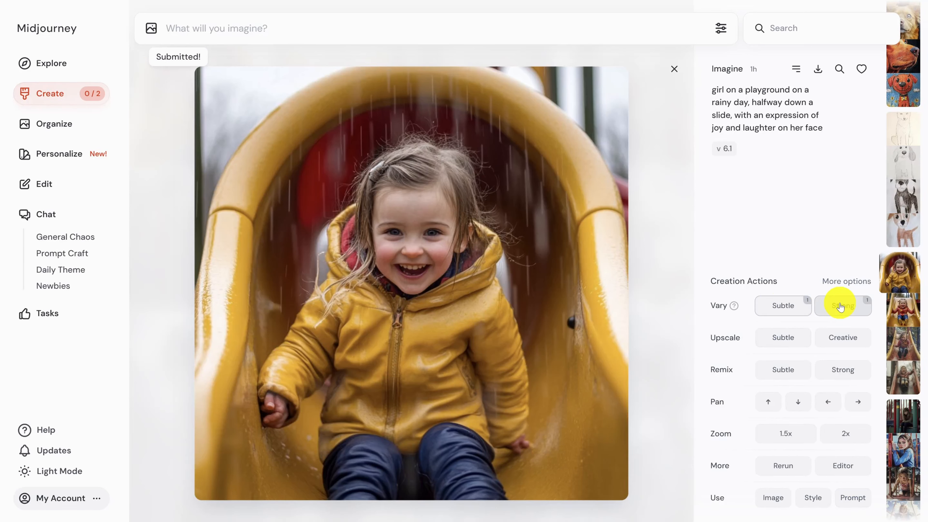
pyautogui.click(840, 343)
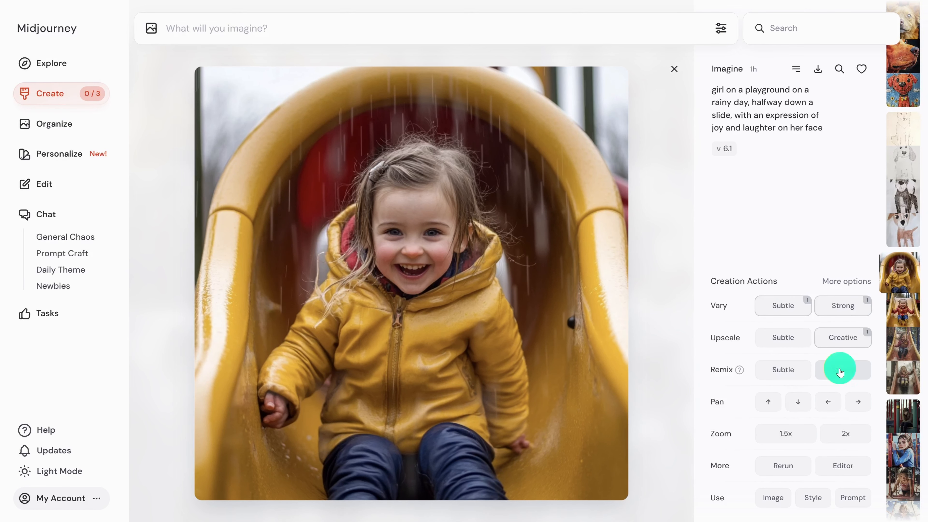
# Generate a strong remix of the girl image with the prompt changed to "an orange slide", and extend the original upward with Pan
pyautogui.click(840, 370)
pyautogui.write('n orange slide, with an expression of joy and laughter')
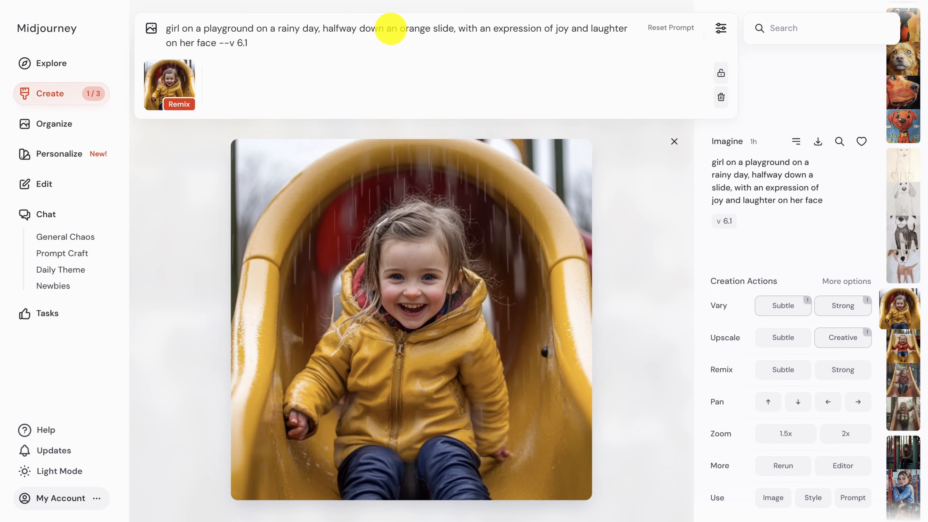
pyautogui.press('Return')
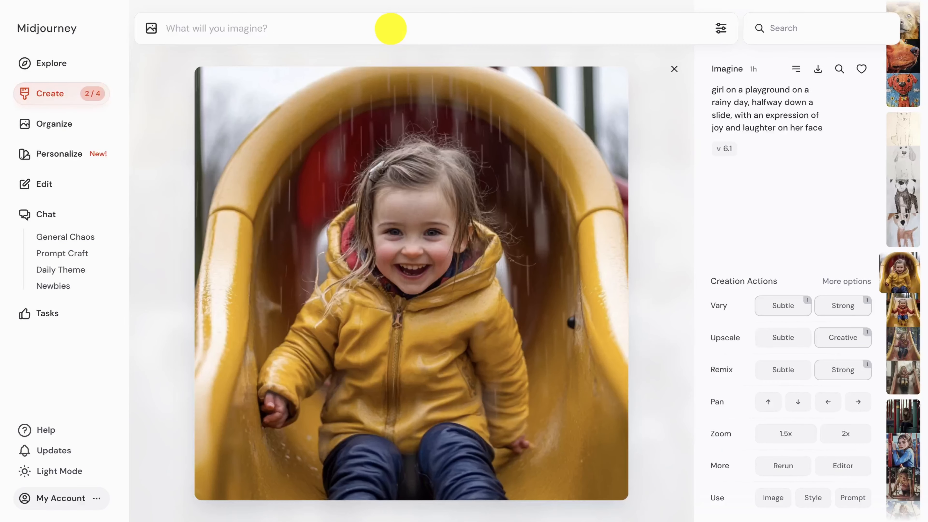
pyautogui.click(767, 401)
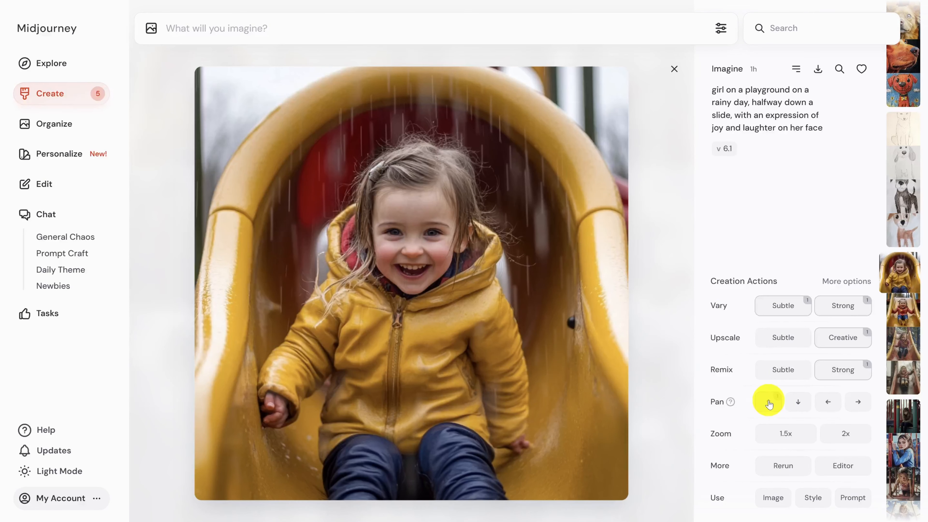
# Erase the slide and background around the girl with a larger brush in the image's editor, submit the edit, and close the editor
pyautogui.click(843, 466)
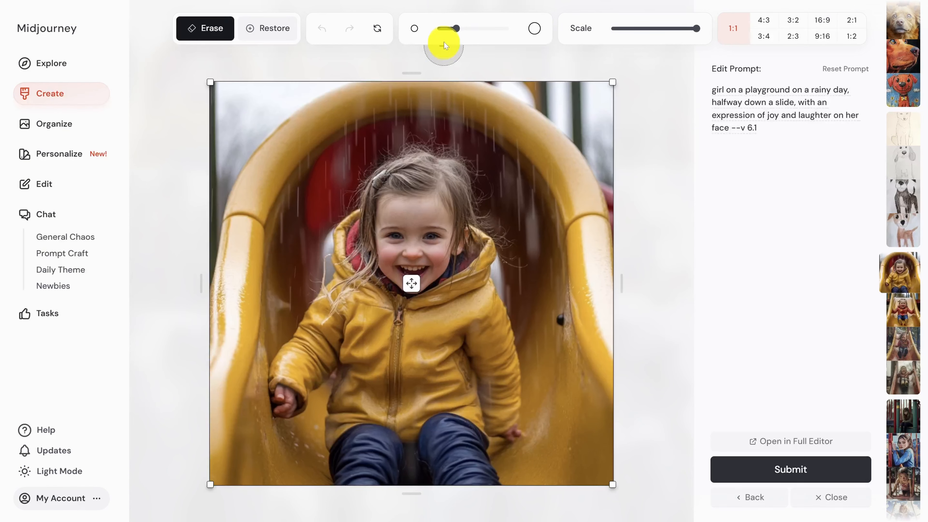
pyautogui.moveTo(456, 33)
pyautogui.moveTo(456, 33); pyautogui.dragTo(511, 32)
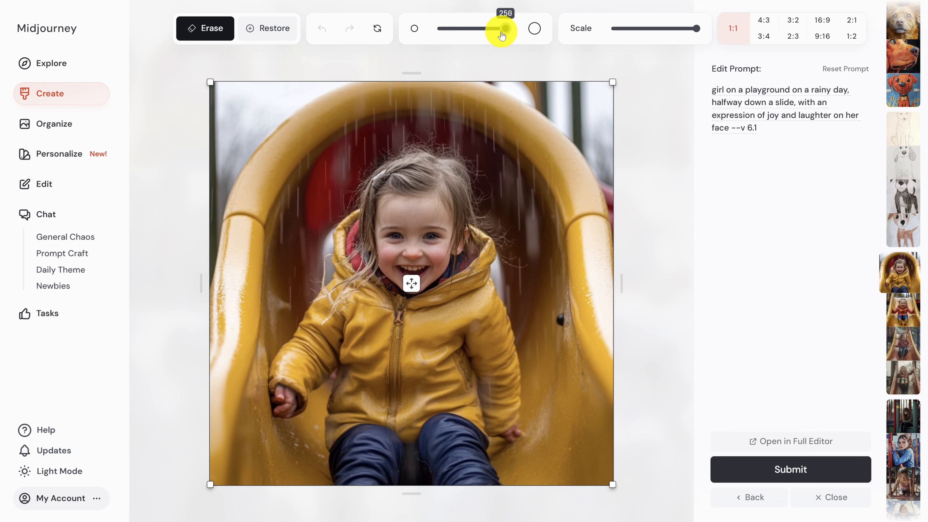
pyautogui.moveTo(331, 118)
pyautogui.mouseDown()
pyautogui.moveTo(247, 99)
pyautogui.moveTo(287, 152)
pyautogui.moveTo(204, 394)
pyautogui.moveTo(222, 464)
pyautogui.moveTo(275, 473)
pyautogui.moveTo(264, 497)
pyautogui.moveTo(553, 474)
pyautogui.moveTo(590, 367)
pyautogui.moveTo(554, 132)
pyautogui.moveTo(385, 79)
pyautogui.moveTo(538, 164)
pyautogui.moveTo(565, 278)
pyautogui.moveTo(578, 390)
pyautogui.moveTo(574, 460)
pyautogui.moveTo(602, 473)
pyautogui.mouseUp()
pyautogui.click(765, 470)
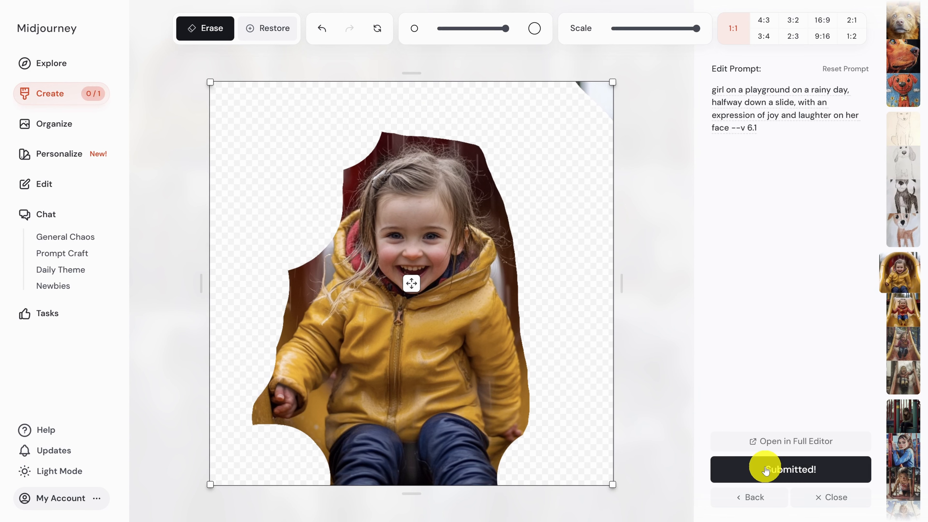
pyautogui.click(818, 497)
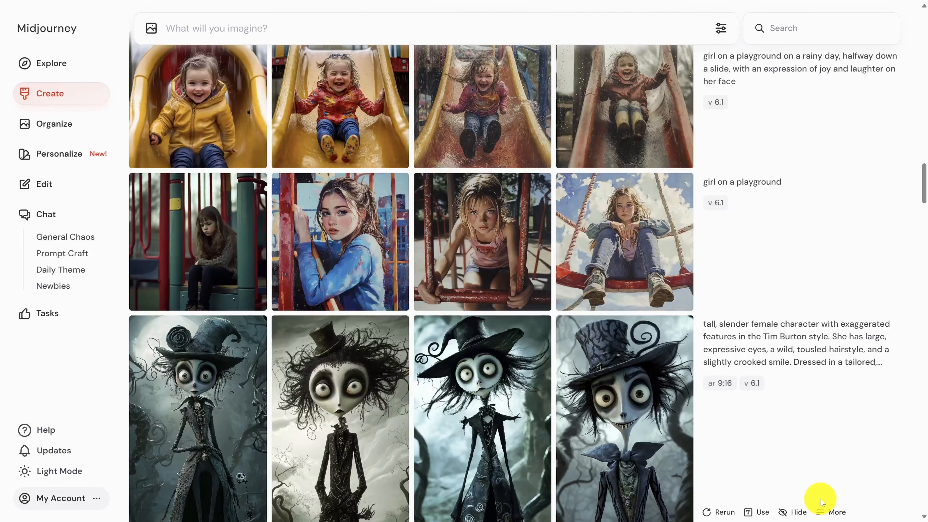
# Return to the newest creations and view the girl image's subtle and strong variations one by one at full size
pyautogui.scroll(5, 921, 182)
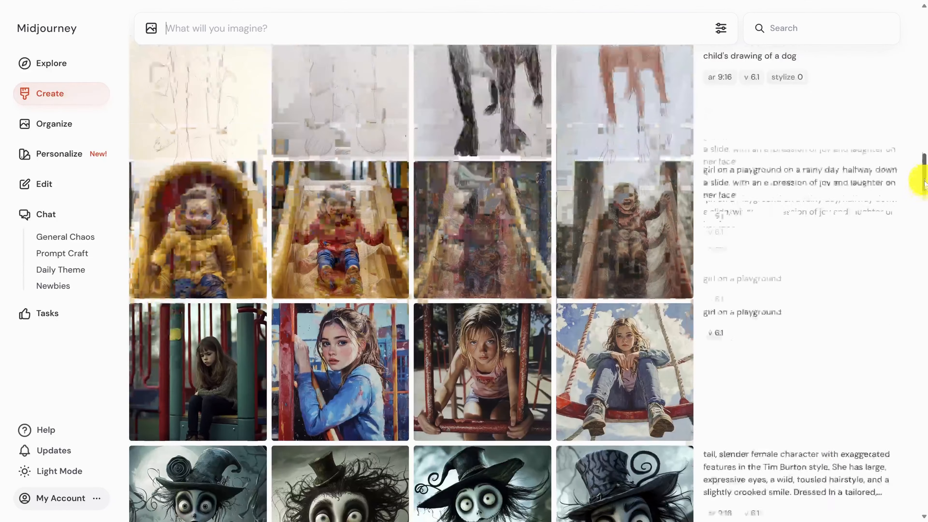
pyautogui.moveTo(924, 177); pyautogui.dragTo(924, 93)
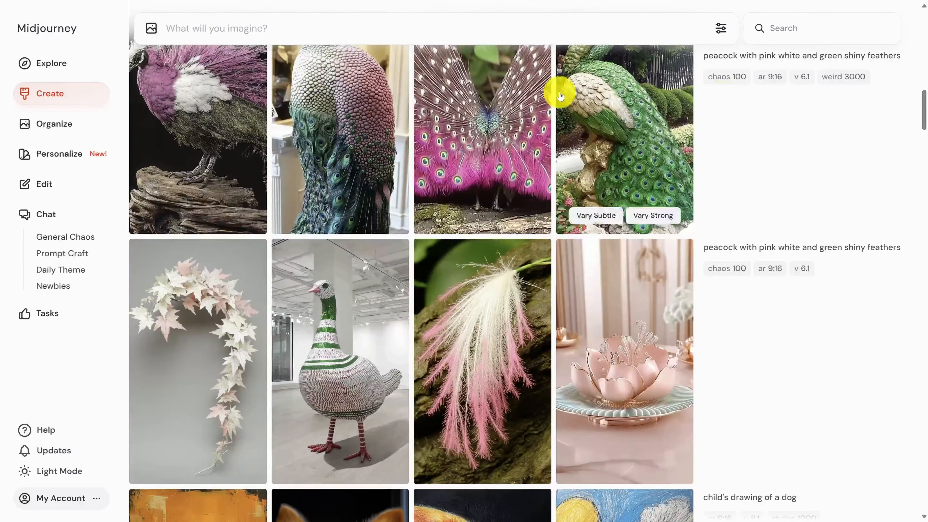
pyautogui.click(245, 111)
pyautogui.press('Up')
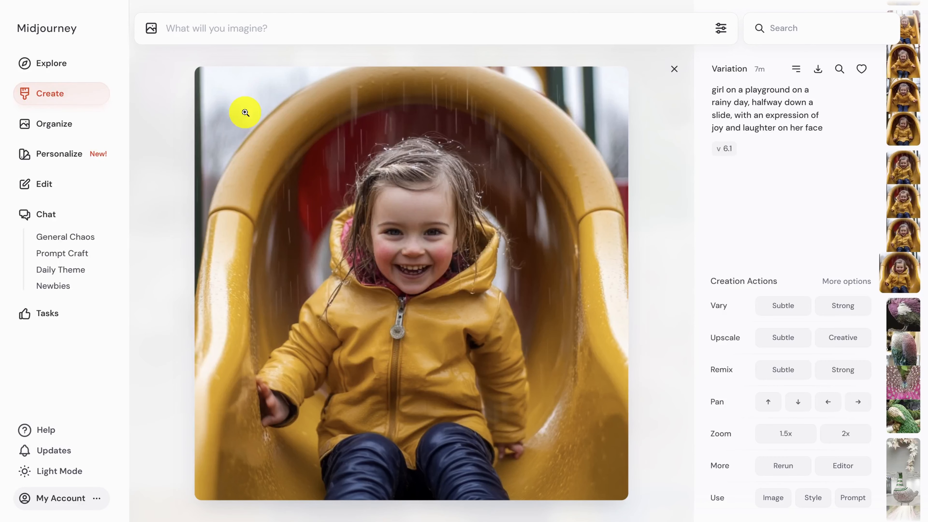
pyautogui.press('Up')
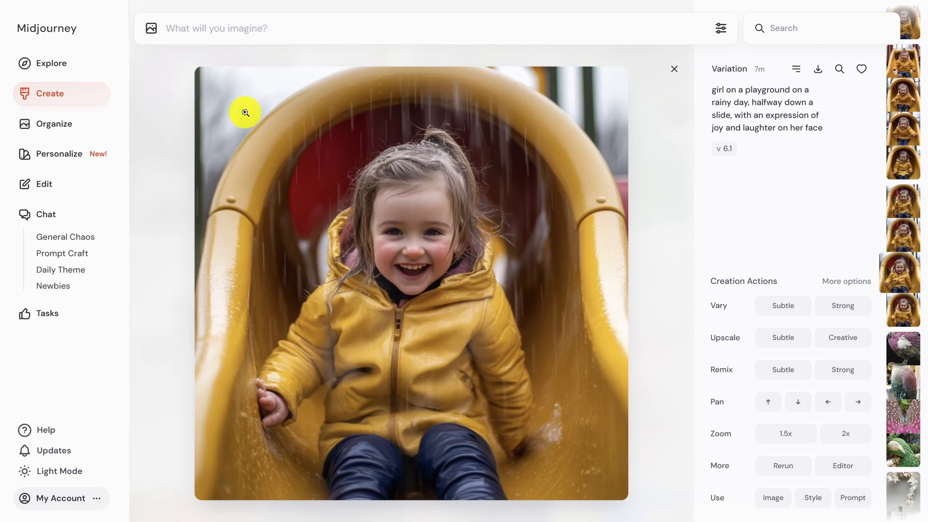
pyautogui.press('Up')
pyautogui.press('Up')
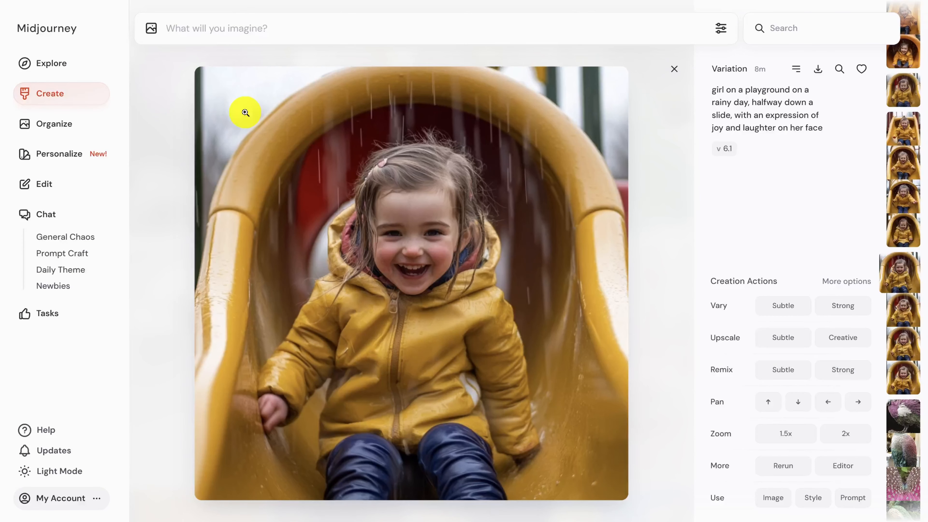
pyautogui.press('Up')
pyautogui.press('Up')
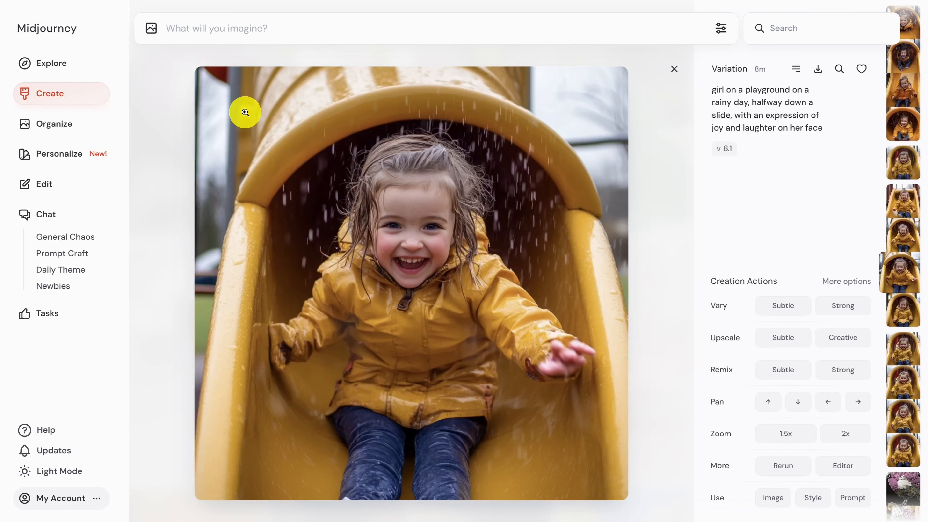
pyautogui.press('Up')
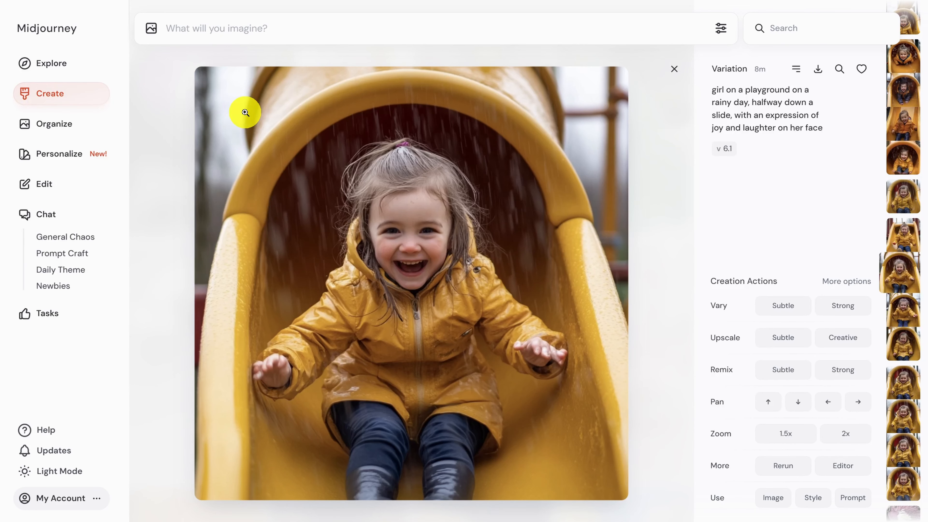
pyautogui.press('Up')
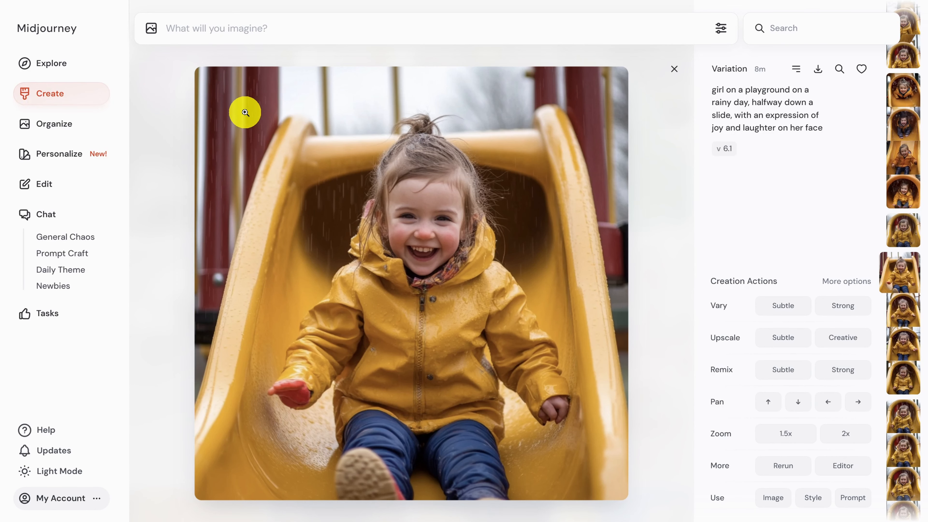
# View the creative upscale and the orange slide remixes of the girl image one by one
pyautogui.press('Down')
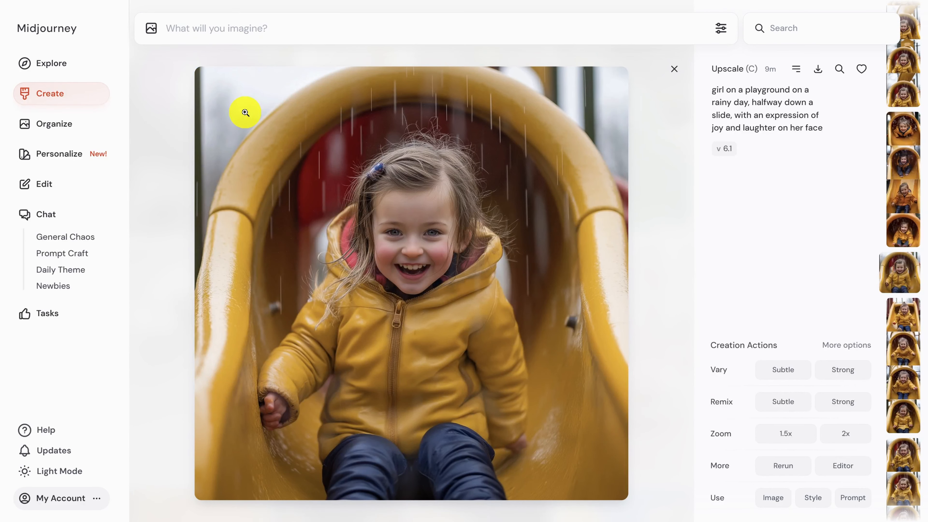
pyautogui.press('Down')
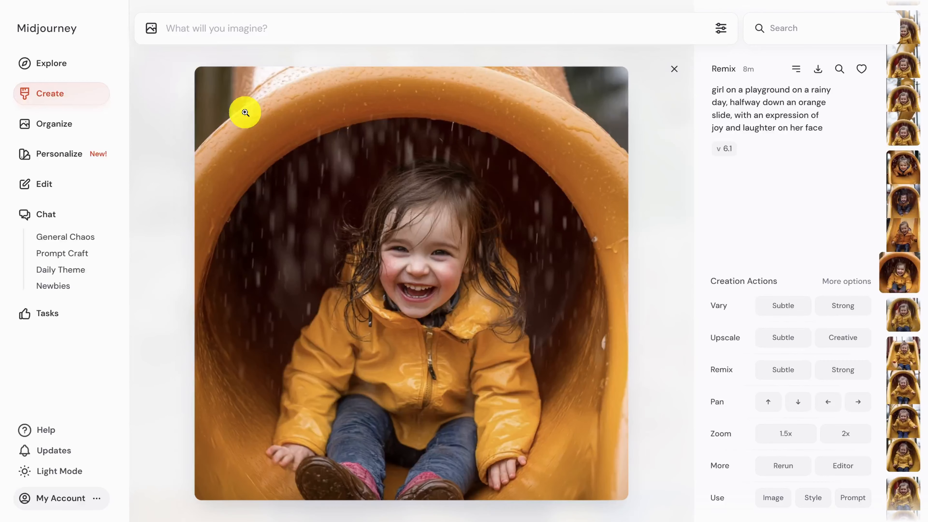
pyautogui.press('Down')
pyautogui.press('Down')
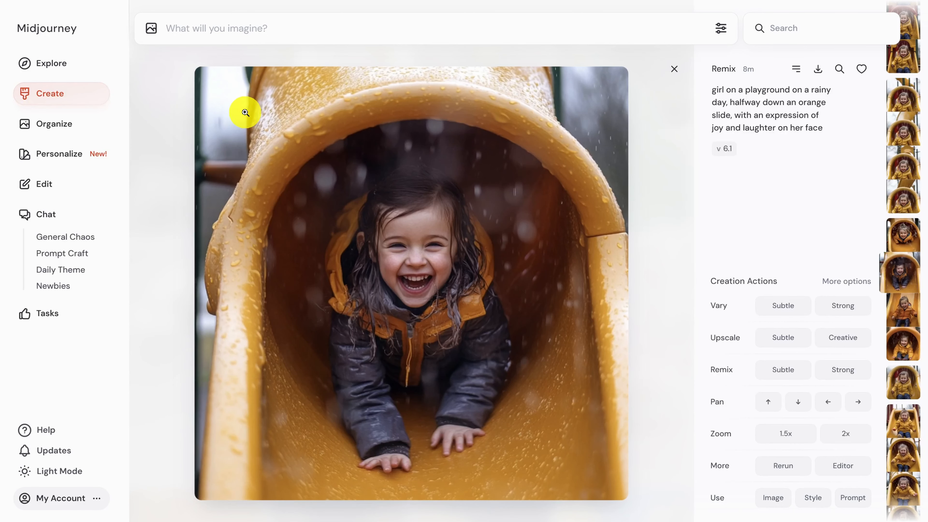
pyautogui.press('Down')
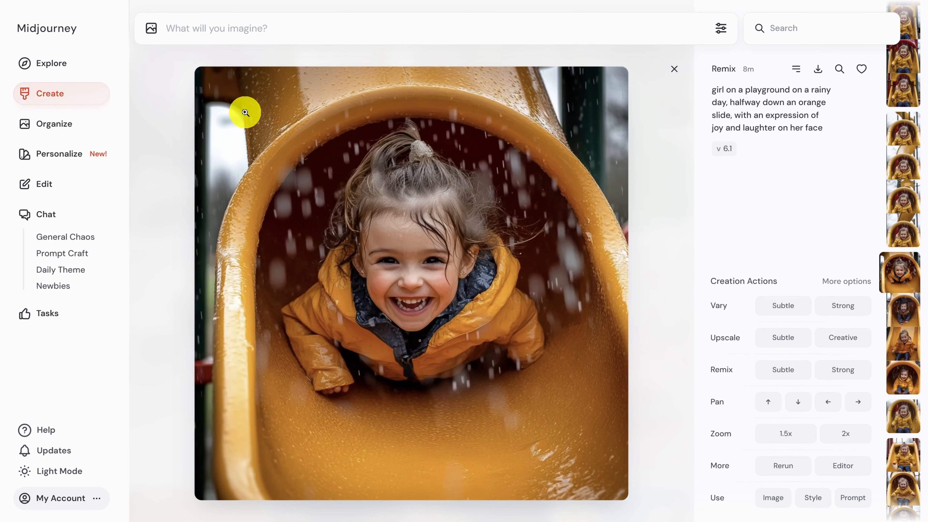
pyautogui.press('Down')
# View the upward pan extensions and the editor's erased-background results of the girl image one by one
pyautogui.press('Up')
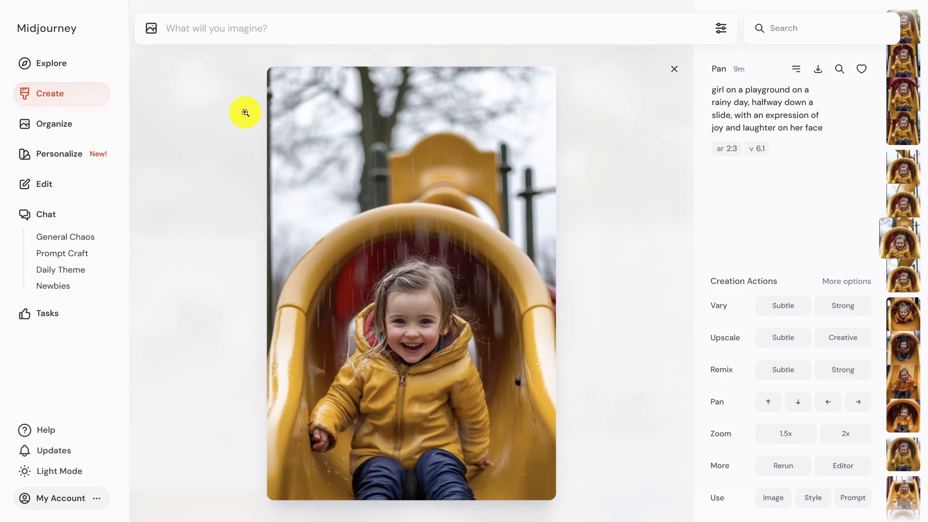
pyautogui.press('Up')
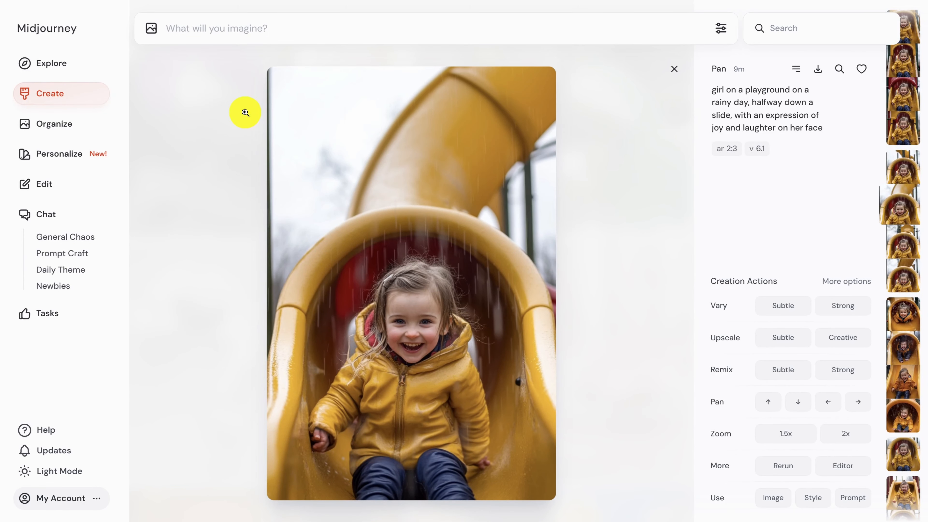
pyautogui.press('Up')
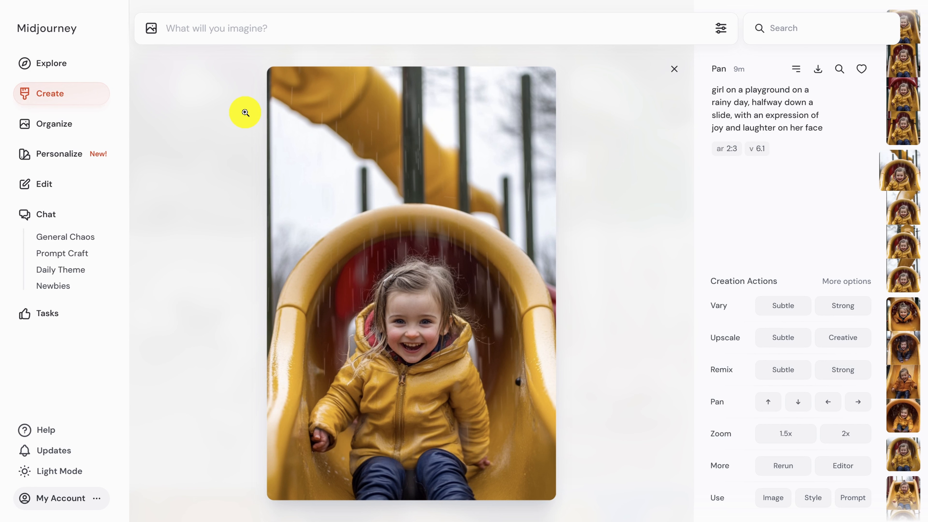
pyautogui.press('Up')
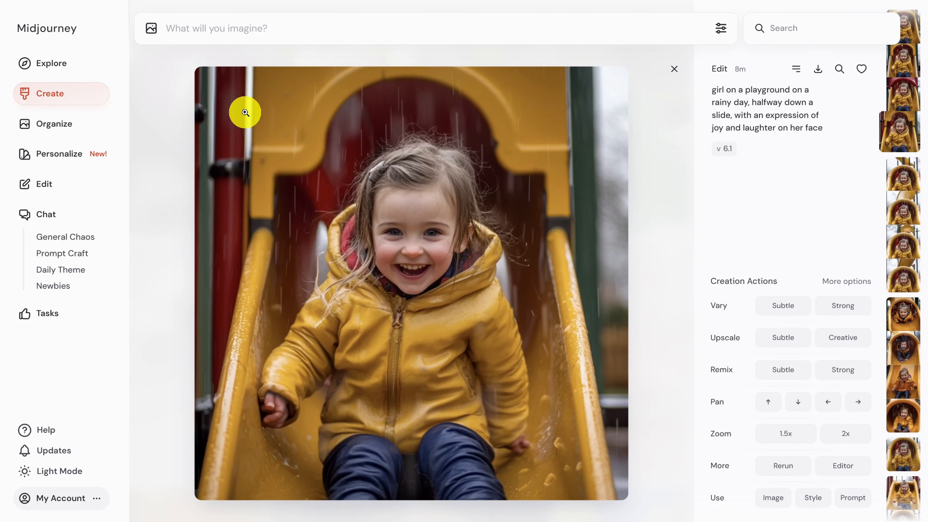
pyautogui.press('Up')
pyautogui.press('Up')
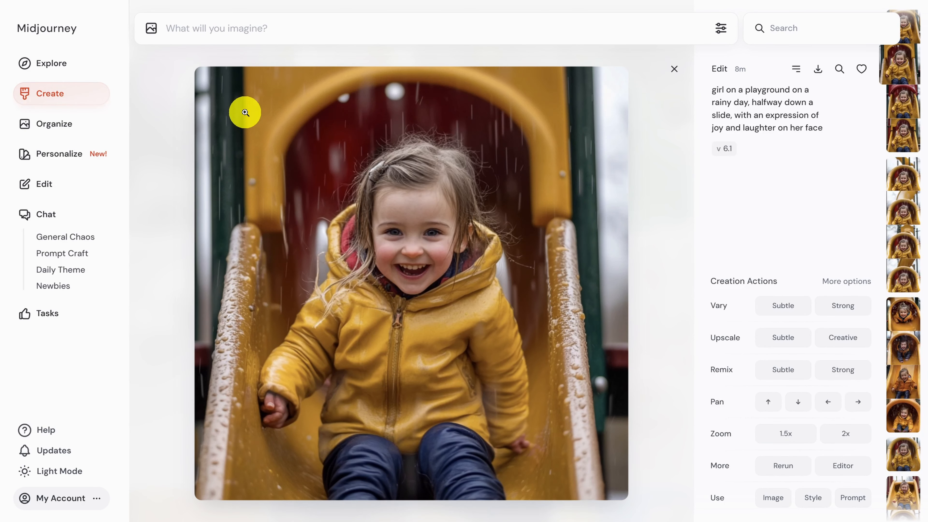
pyautogui.press('Up')
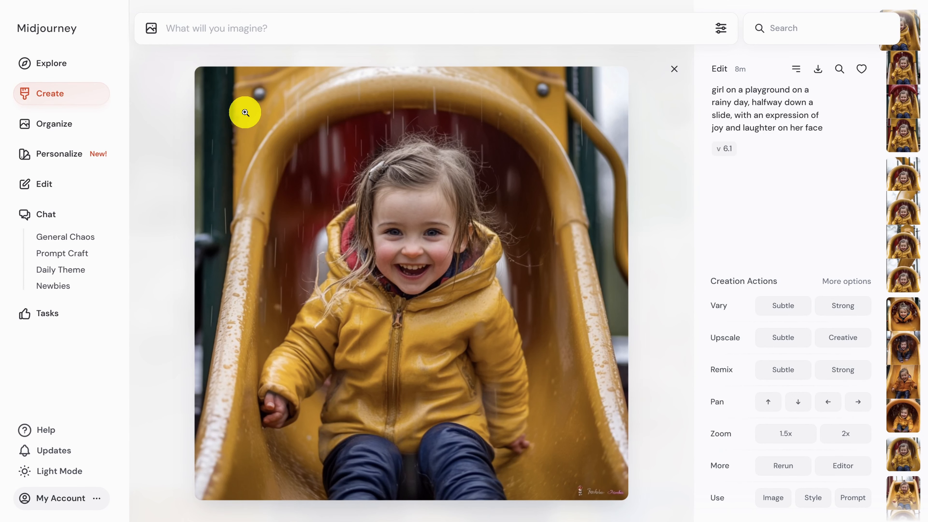
# In Explore, combine the gothic spiky-haired man and the "Mandelbrot Rainbows" boy as image prompts and generate without any text
pyautogui.click(49, 64)
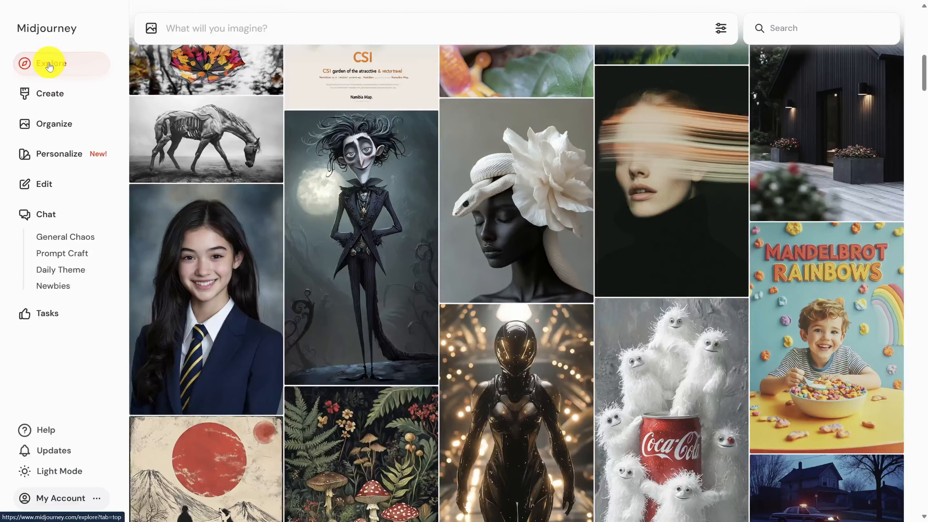
pyautogui.moveTo(330, 241)
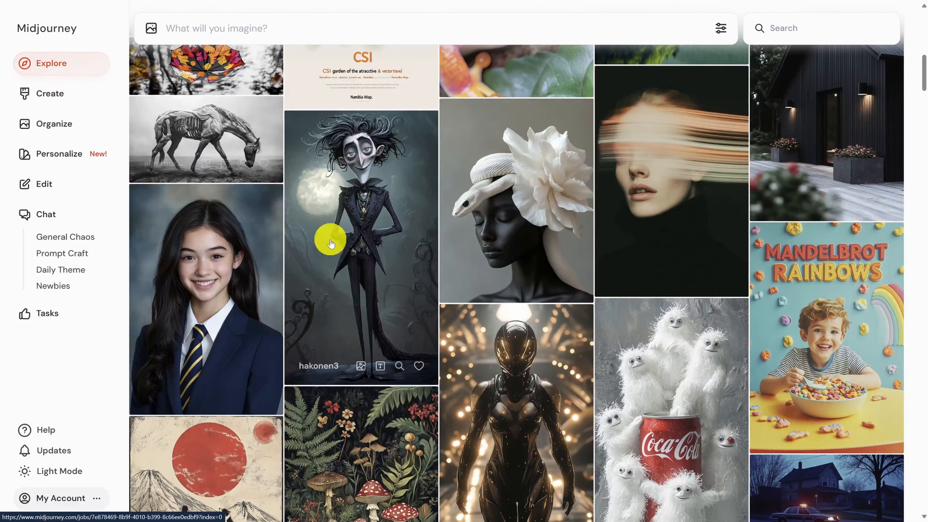
pyautogui.click(361, 367)
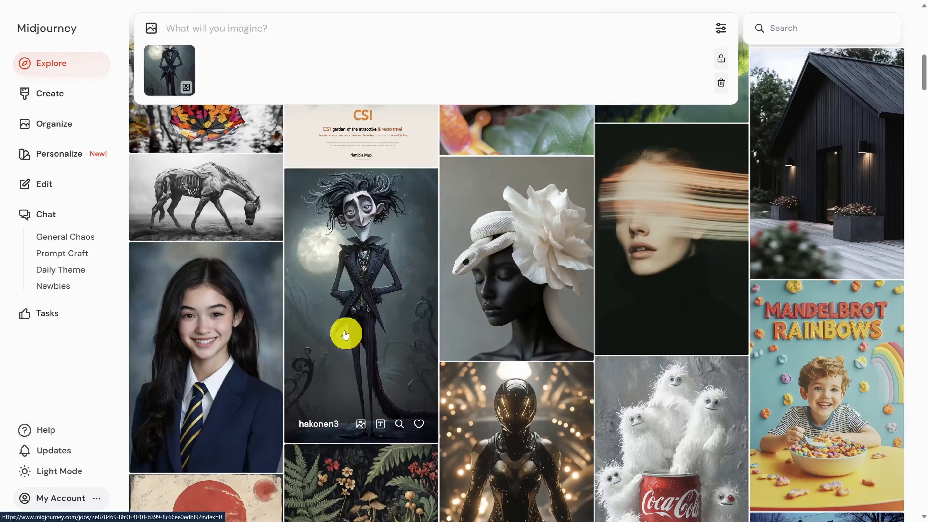
pyautogui.moveTo(183, 88)
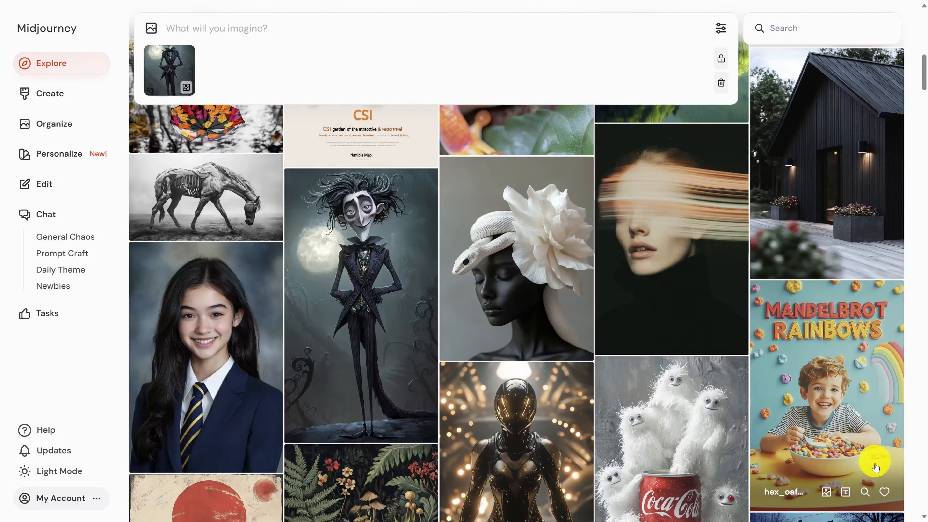
pyautogui.click(826, 492)
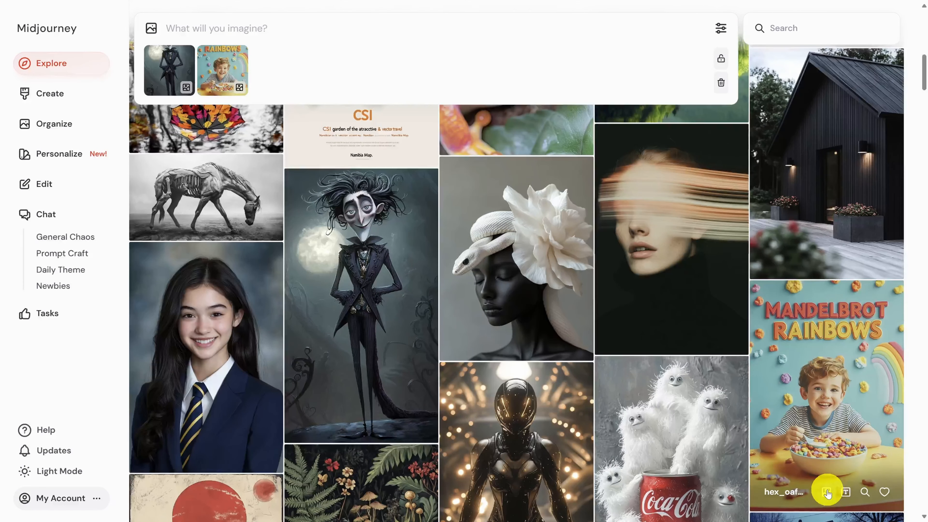
pyautogui.press('Return')
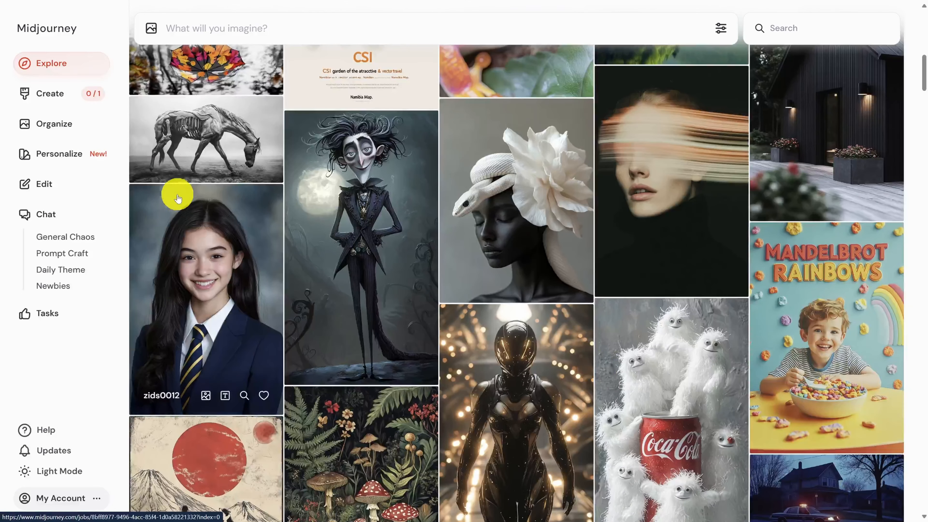
# Add the black-and-white horse image as a style reference and generate images with the prompt "peacock"
pyautogui.click(205, 167)
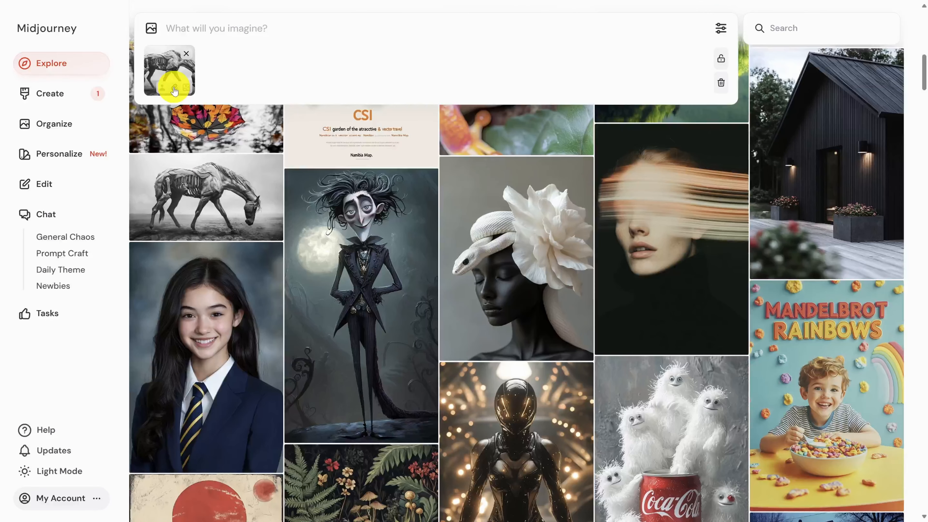
pyautogui.click(174, 89)
pyautogui.write('peacock')
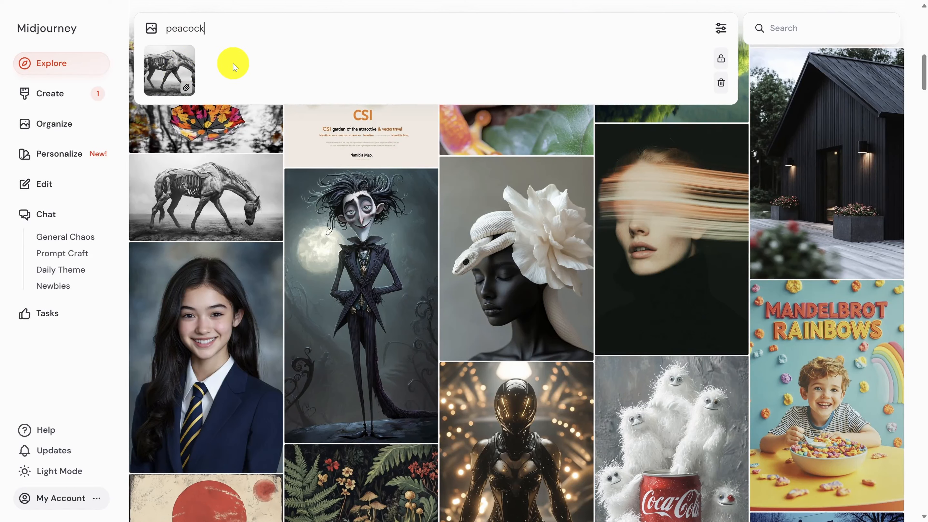
pyautogui.press('Return')
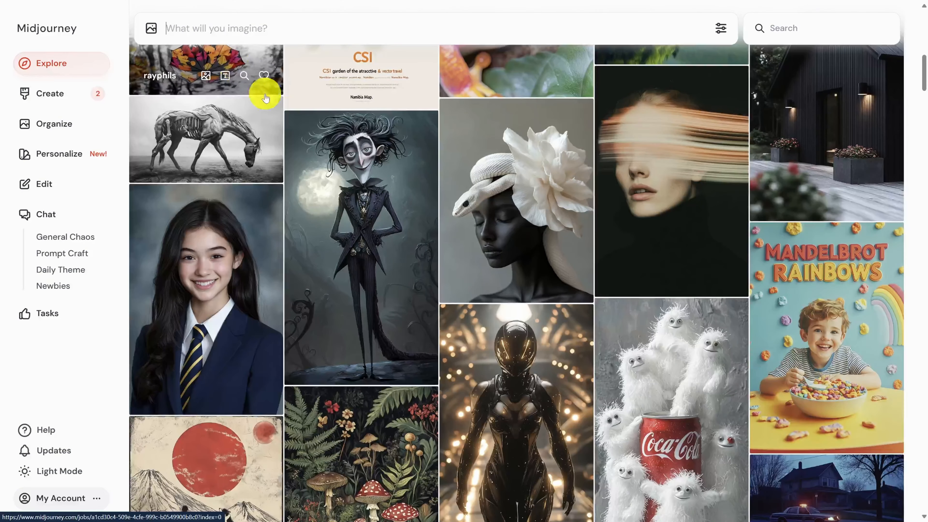
# Use the glossy black-suited figure as a character reference and generate with the prompt "woman driving on a futuristic grand prix course"
pyautogui.scroll(-2, 506, 316)
pyautogui.scroll(-2, 508, 321)
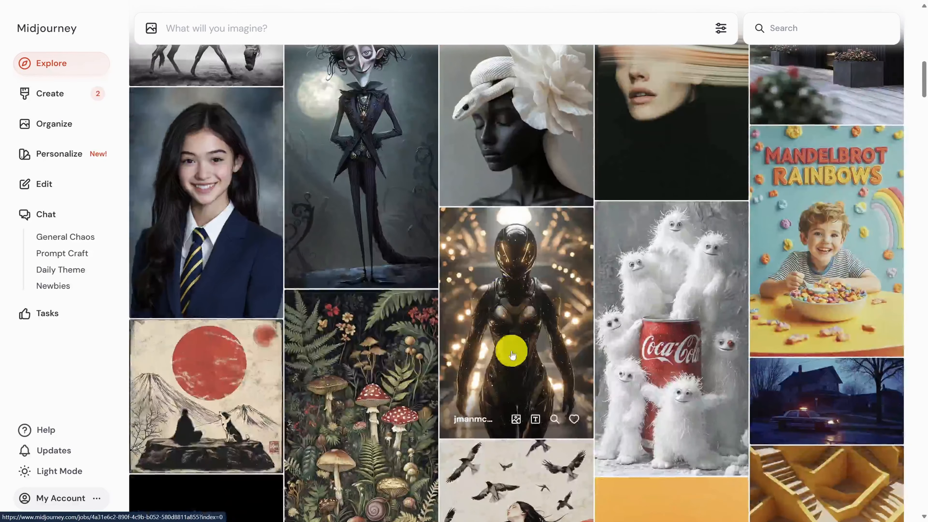
pyautogui.click(515, 416)
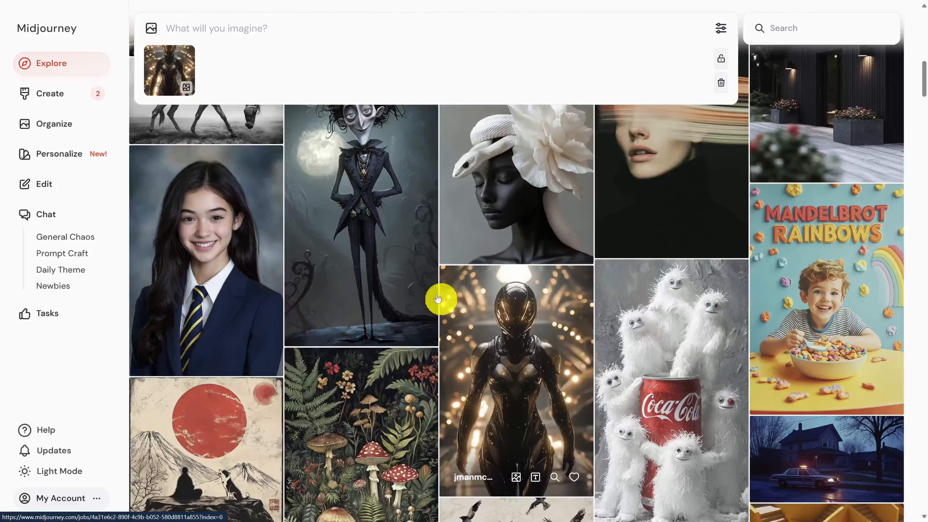
pyautogui.moveTo(160, 86)
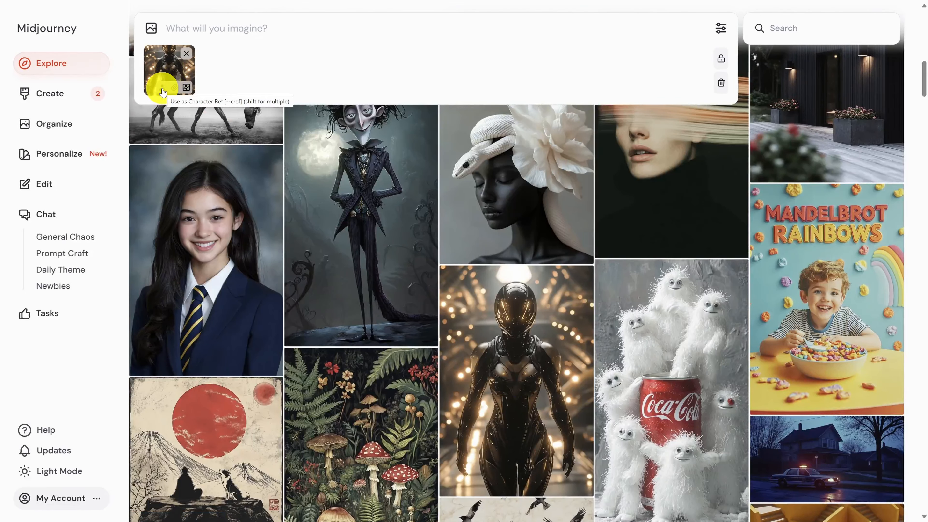
pyautogui.click(162, 89)
pyautogui.click(207, 26)
pyautogui.write('woman driving on a fut')
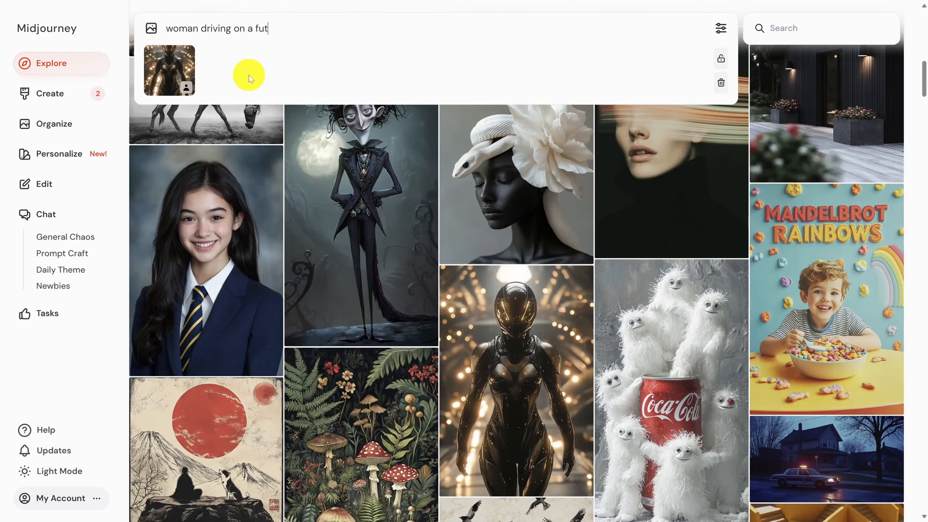
pyautogui.write('uristic grand prix course')
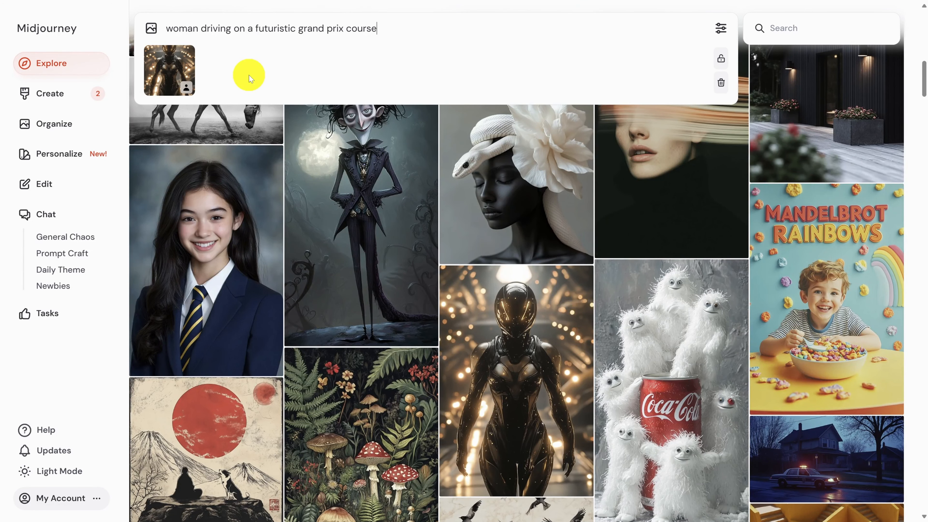
pyautogui.press('Return')
# Return to the newest creations and view the images blended from the gothic man and the cereal boy one by one
pyautogui.click(75, 99)
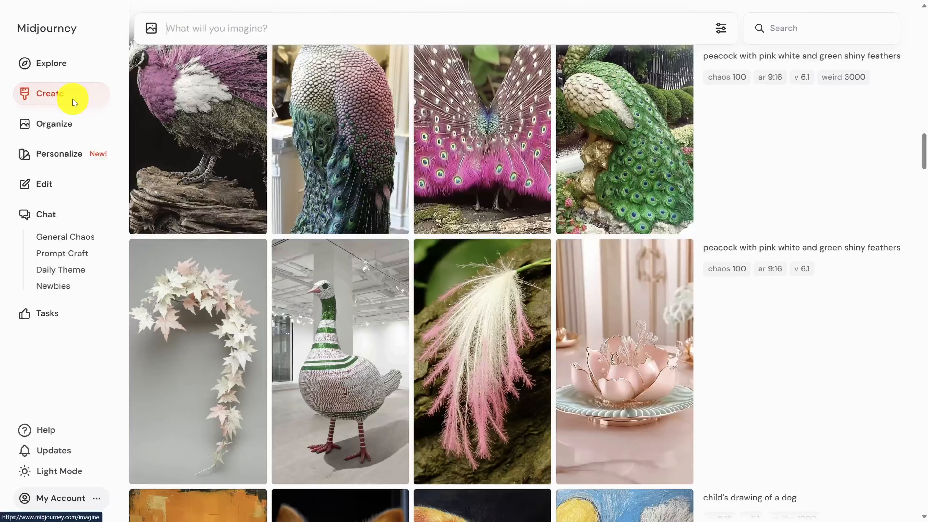
pyautogui.moveTo(917, 145); pyautogui.dragTo(910, 75)
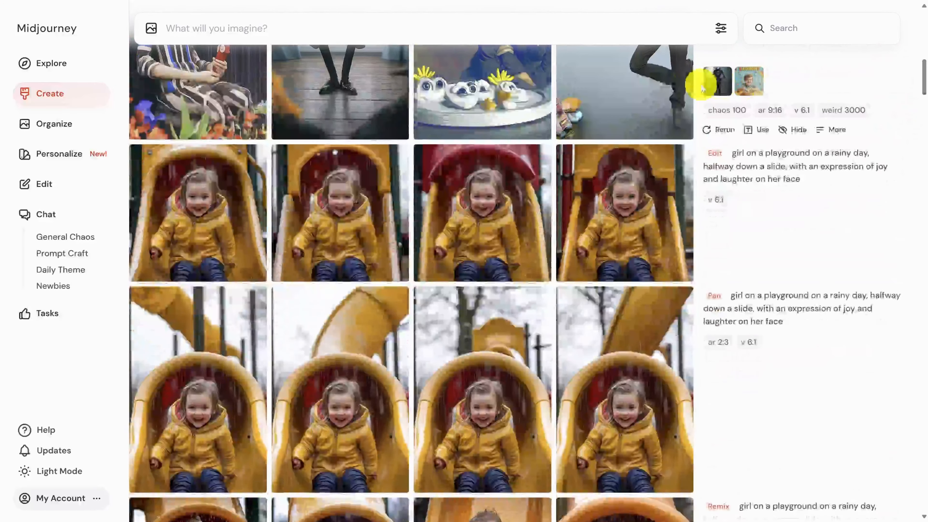
pyautogui.click(648, 85)
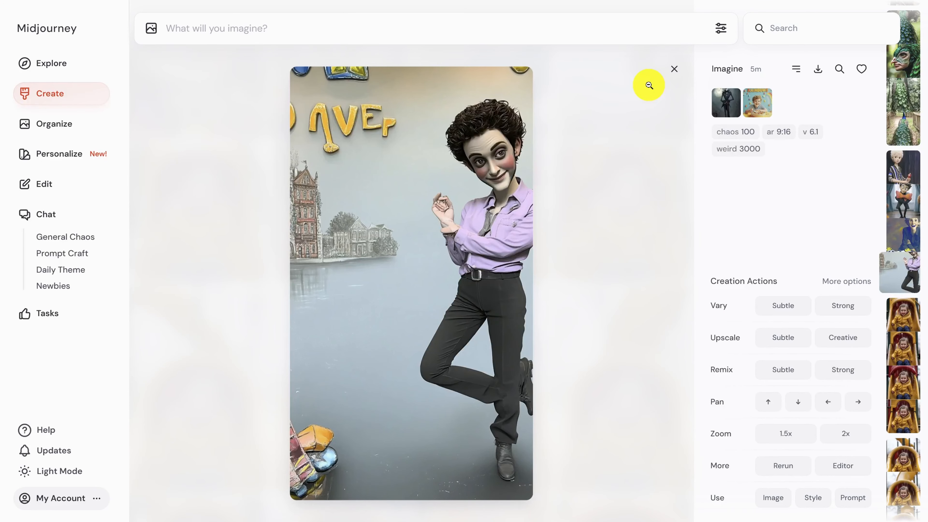
pyautogui.press('Up')
pyautogui.press('Up')
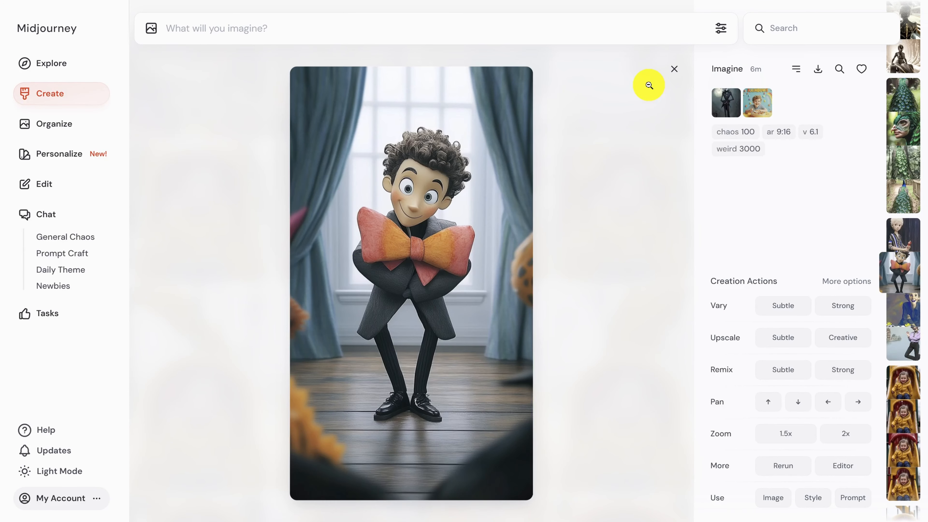
pyautogui.press('Up')
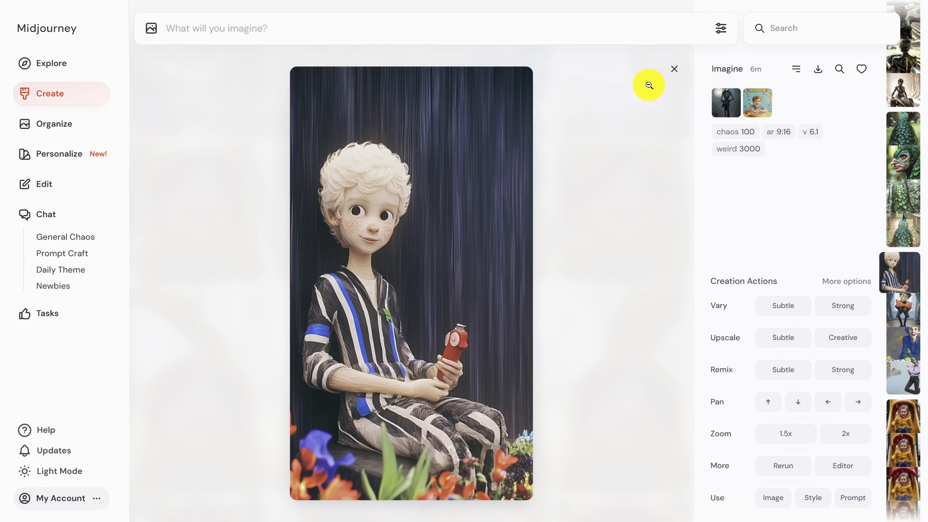
# View the peacock images generated with the horse style reference one by one
pyautogui.press('Up')
pyautogui.press('Up')
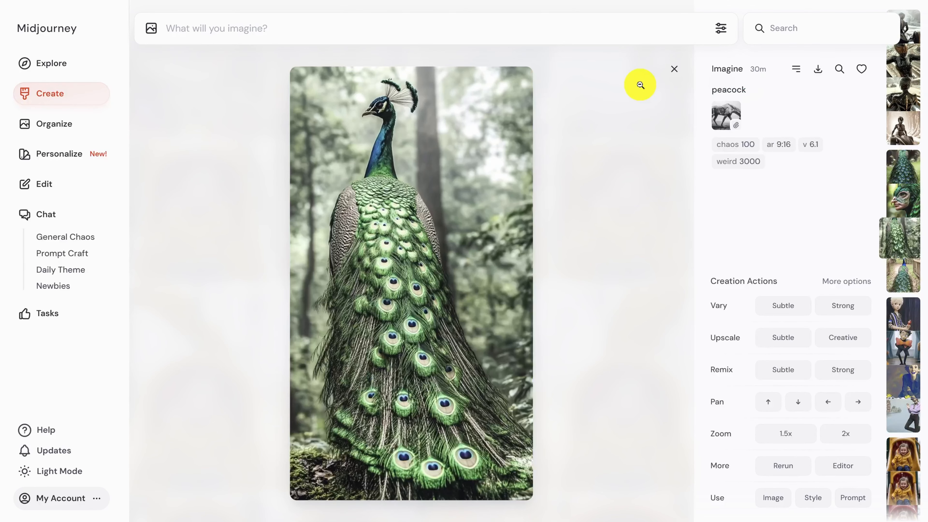
pyautogui.press('Up')
pyautogui.press('Up')
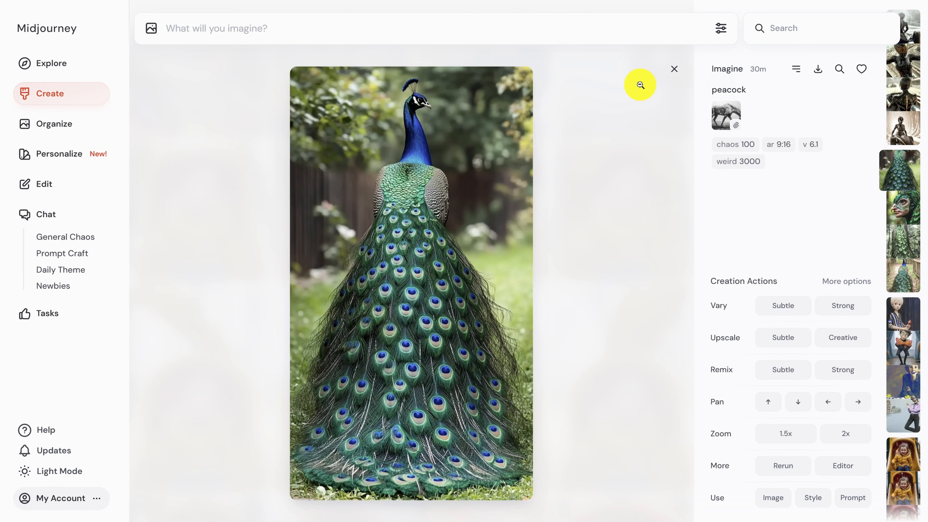
# View the futuristic grand prix driver images made with the character reference and check the weird parameter's description
pyautogui.press('Up')
pyautogui.press('Up')
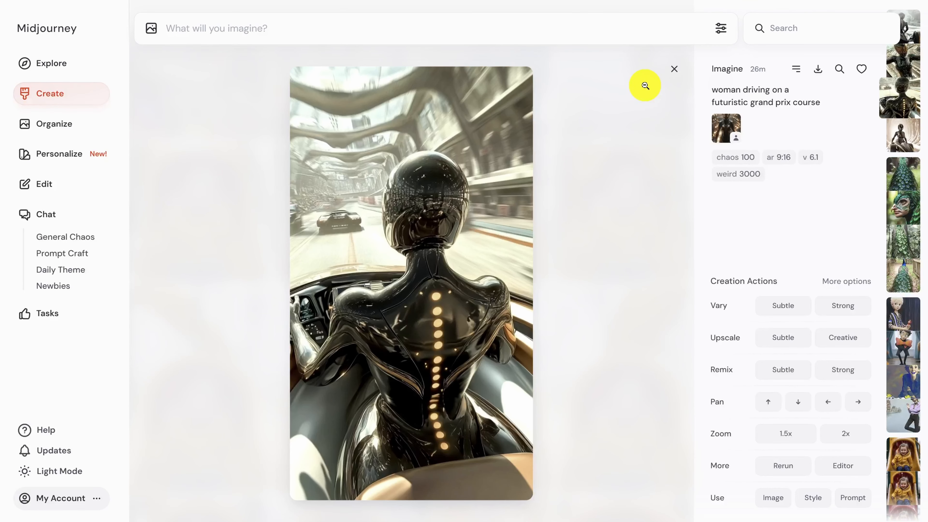
pyautogui.press('Up')
pyautogui.press('Up')
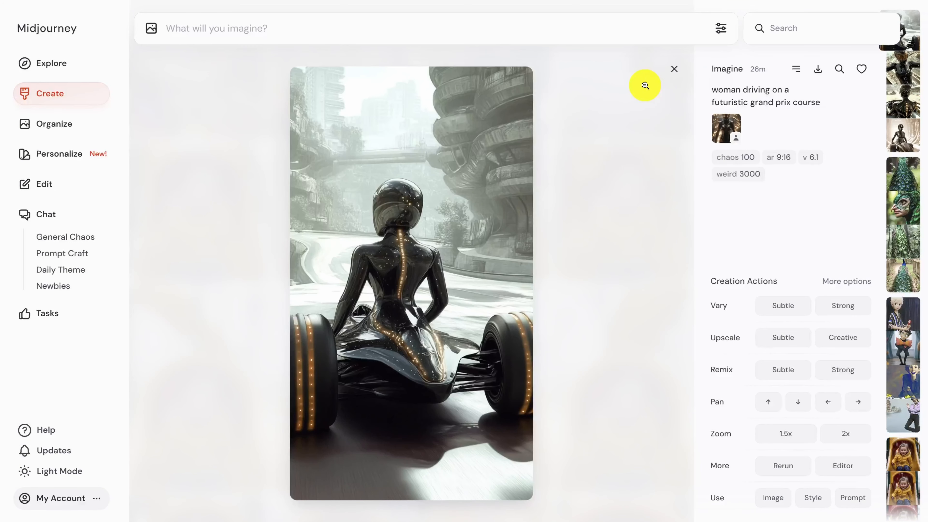
pyautogui.moveTo(755, 179)
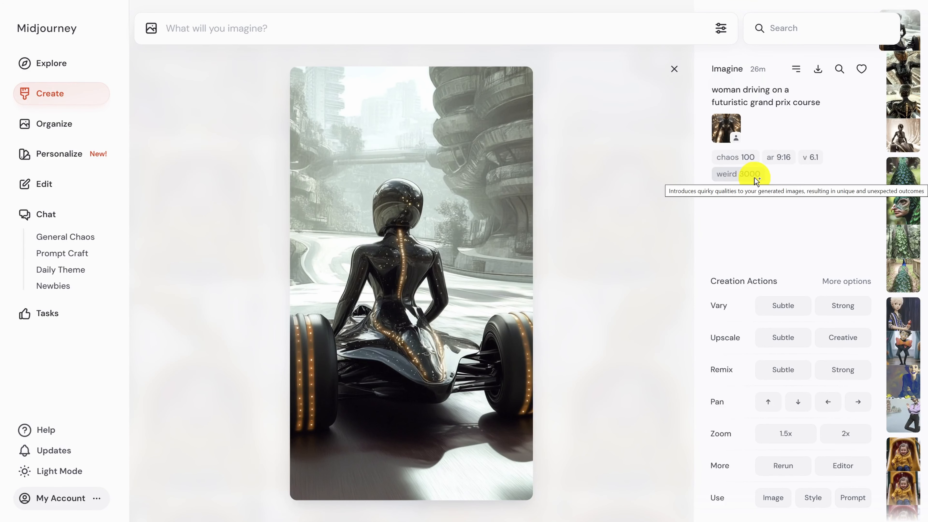